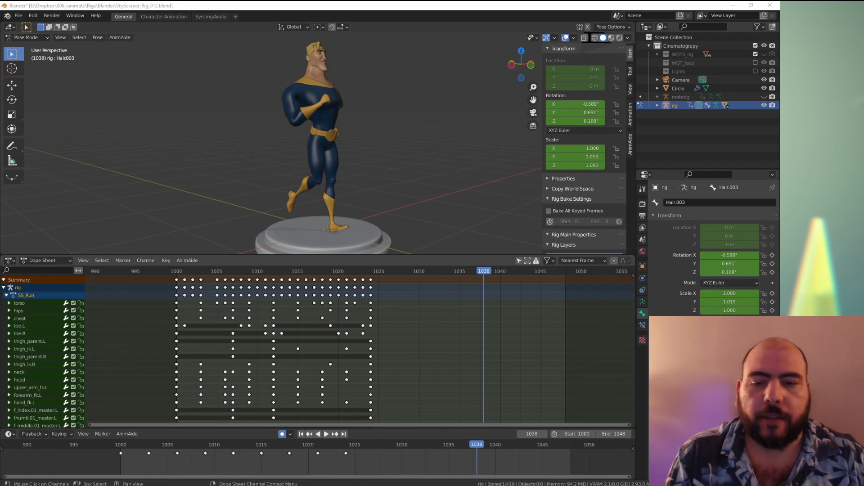
# Step: Play the run cycle and limit playback to a preview range from frame 1000 to 1024
pyautogui.press('space')
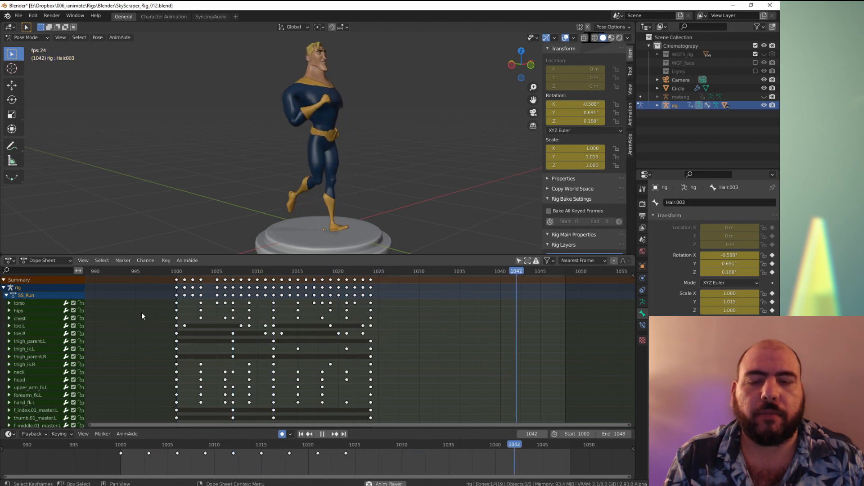
pyautogui.press('space')
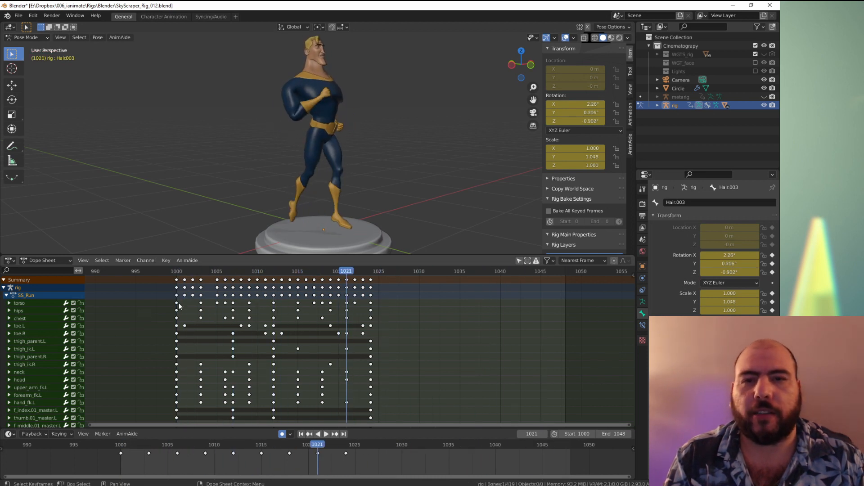
pyautogui.moveTo(367, 273); pyautogui.dragTo(372, 274)
pyautogui.press('space')
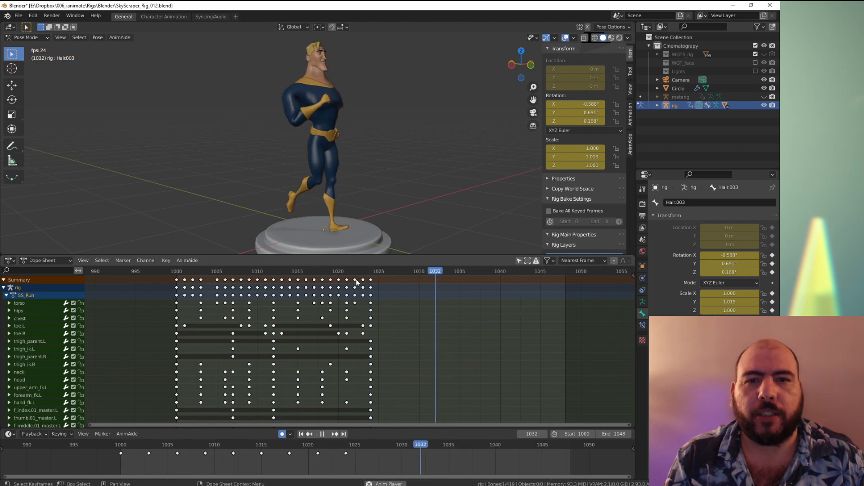
pyautogui.press('space')
pyautogui.press('space')
pyautogui.hotkey('ctrl', 'alt', 'p')
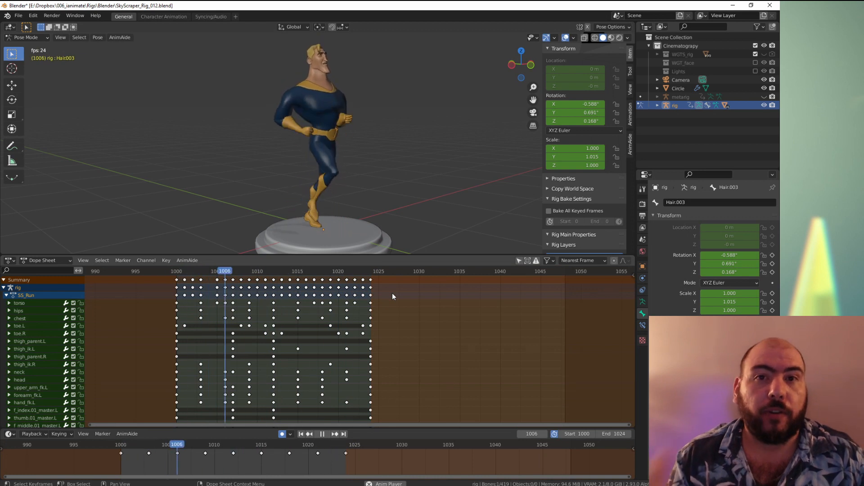
pyautogui.press('space')
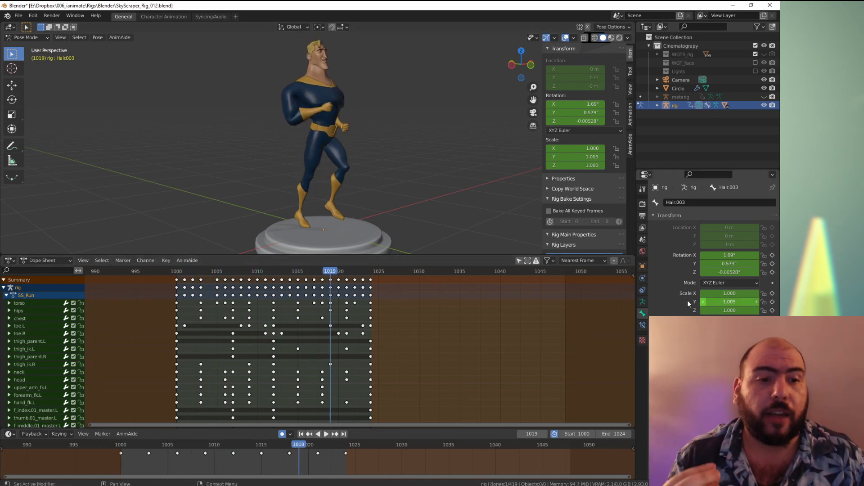
# Step: Switch to Object Mode, add a small cube and place it beside the character at about chest height
pyautogui.press('Tab')
pyautogui.click(412, 216)
pyautogui.hotkey('shift', 'a')
pyautogui.click(419, 180)
pyautogui.press('g')
pyautogui.click(436, 153)
pyautogui.scroll(-5, 440, 157)
pyautogui.scroll(1, 444, 160)
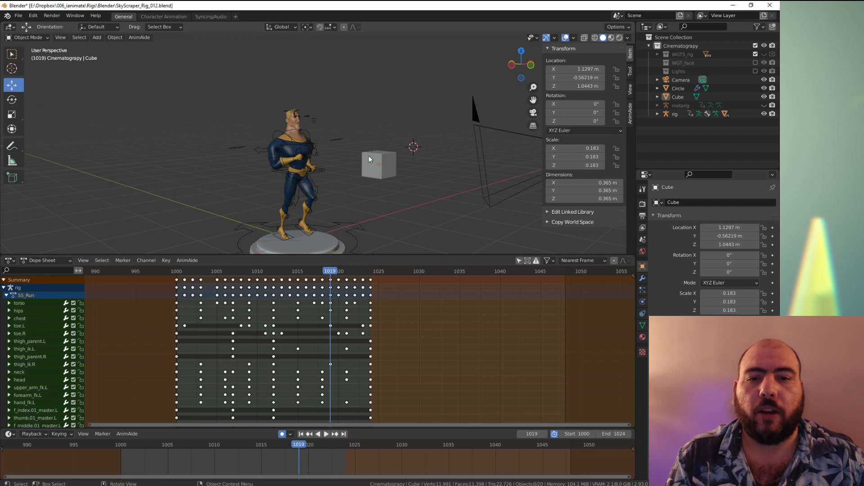
# Step: Annotate the viewport with a circle around the cube and an arrow leading from it toward the camera
pyautogui.moveTo(353, 141)
pyautogui.mouseDown()
pyautogui.moveTo(350, 176)
pyautogui.moveTo(356, 140)
pyautogui.mouseUp()
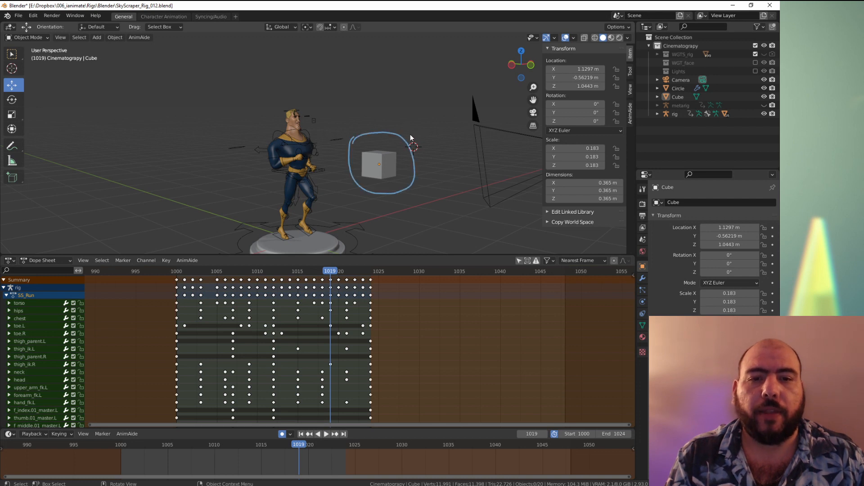
pyautogui.moveTo(429, 121)
pyautogui.mouseDown()
pyautogui.moveTo(441, 120)
pyautogui.moveTo(416, 88)
pyautogui.mouseUp()
pyautogui.moveTo(456, 109); pyautogui.dragTo(469, 118)
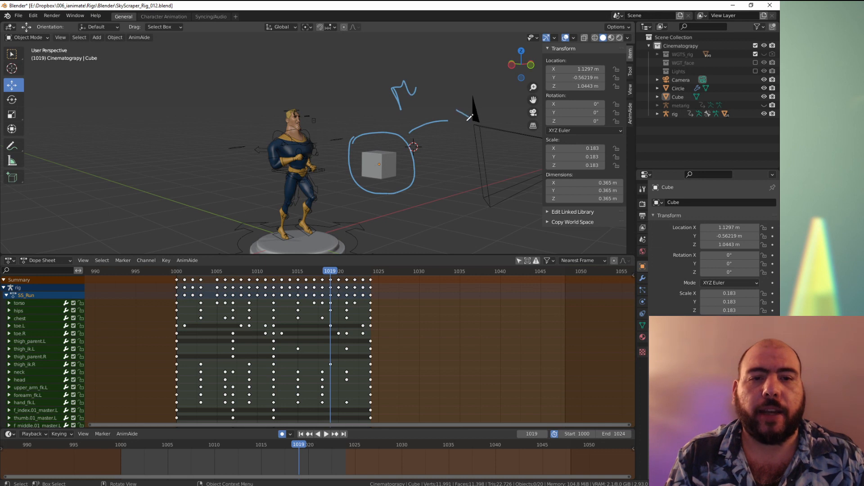
# Step: Add a Subdivision Surface modifier to the cube and turn off the scene's Simplify option
pyautogui.click(379, 169)
pyautogui.click(643, 278)
pyautogui.click(689, 203)
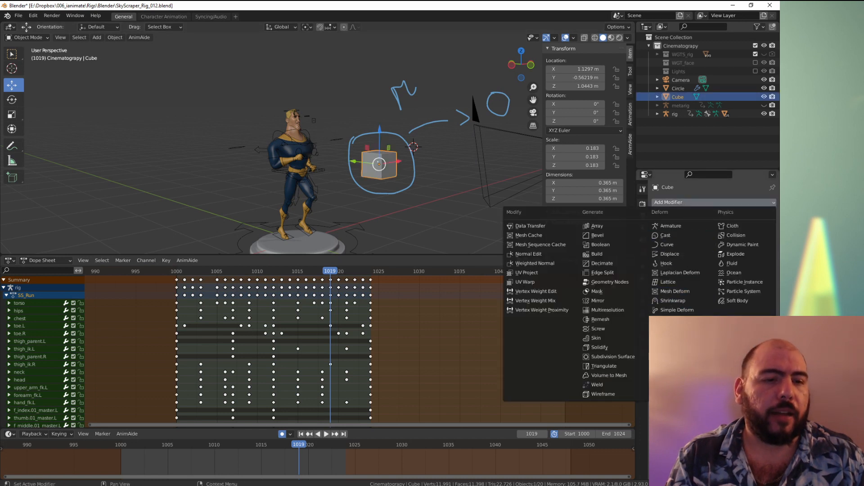
pyautogui.click(616, 357)
pyautogui.press('q')
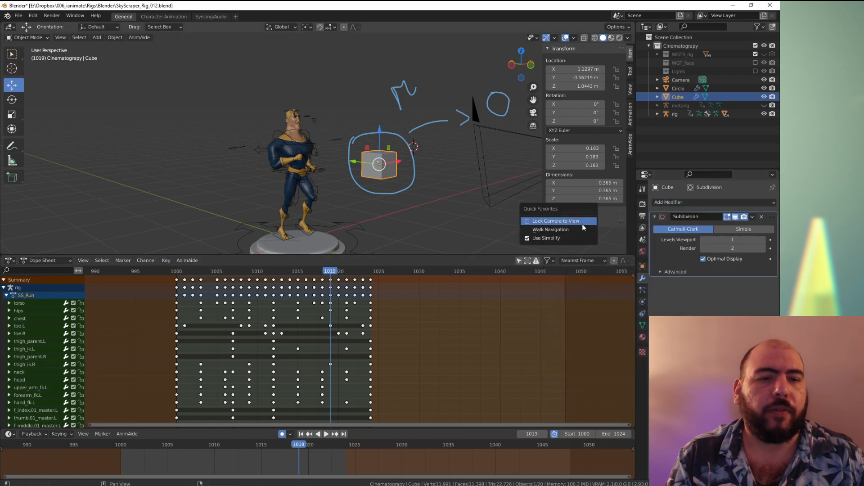
pyautogui.click(581, 238)
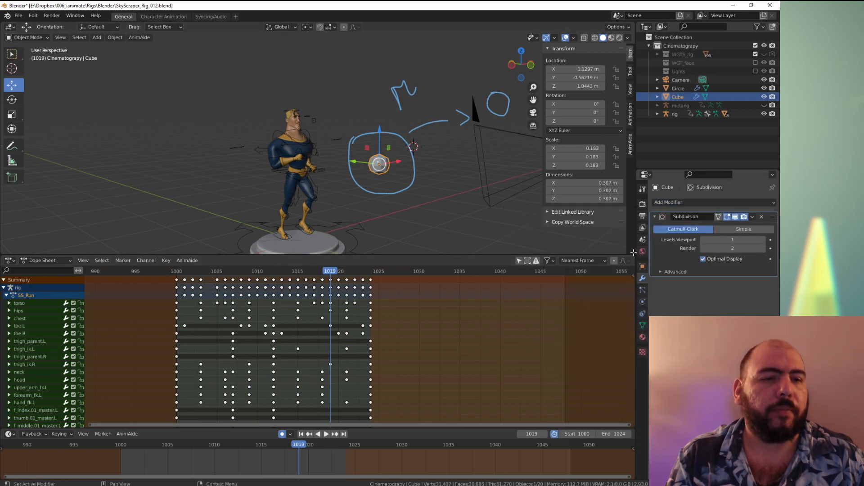
# Step: With viewport overlays hidden, raise the cube's viewport subdivision level to 3, and remove the modifier
pyautogui.hotkey('shift', 'alt', 'z')
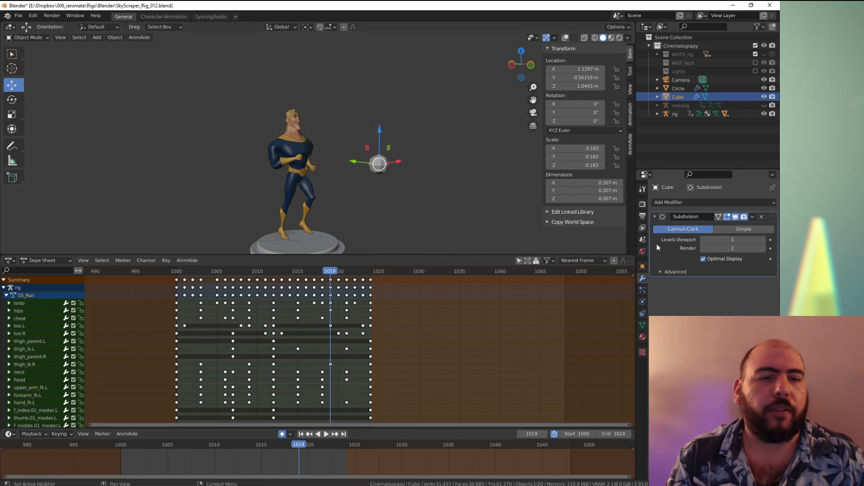
pyautogui.click(12, 54)
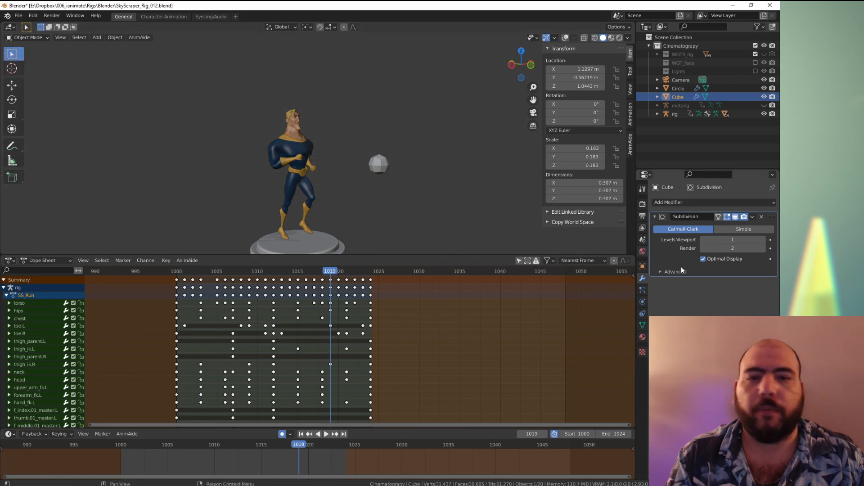
pyautogui.click(761, 240)
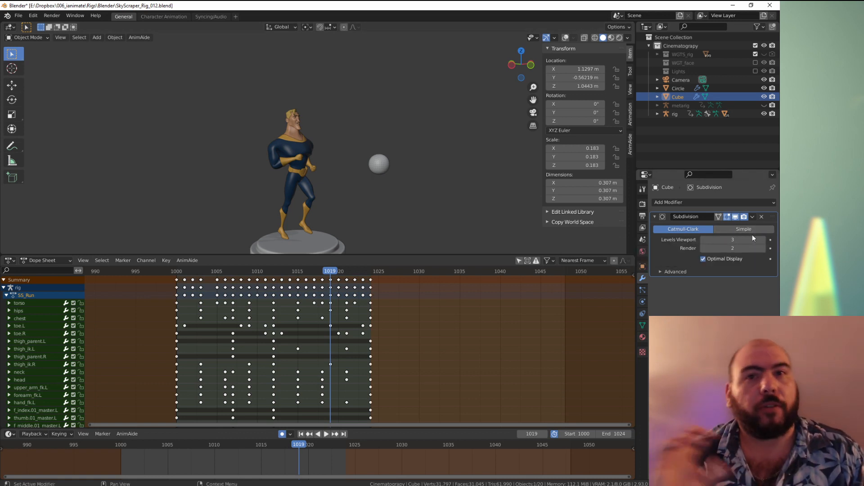
pyautogui.click(761, 216)
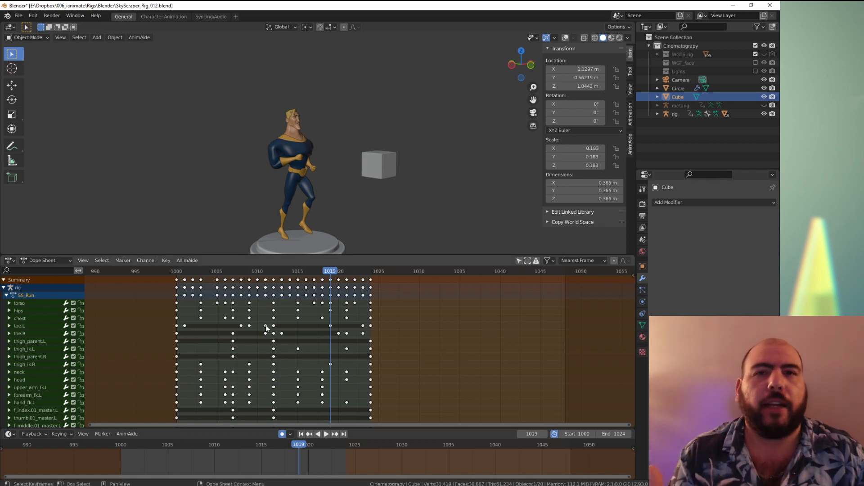
# Step: Replace the Dope Sheet with the Graph Editor and undo the cube changes back to the rig in Pose Mode
pyautogui.hotkey('ctrl', 'Tab')
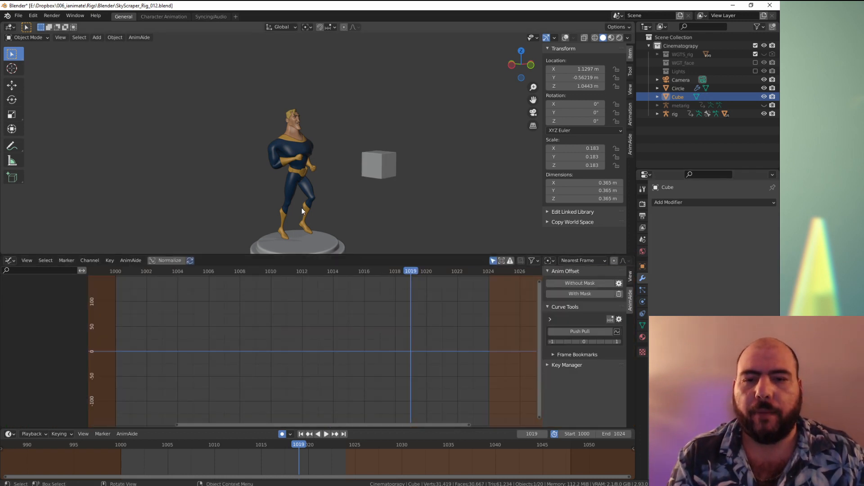
pyautogui.hotkey('ctrl', 'Tab')
pyautogui.hotkey('ctrl', 'z')
pyautogui.hotkey('ctrl', 'z')
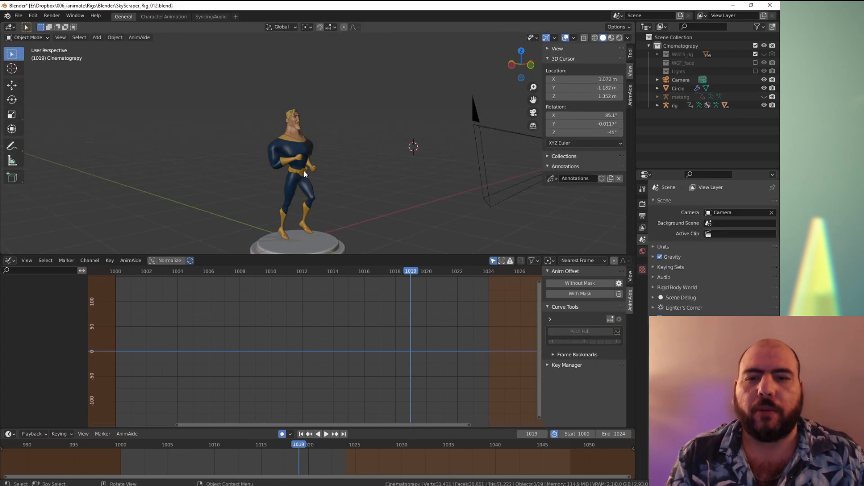
pyautogui.hotkey('ctrl', 'z')
pyautogui.hotkey('ctrl', 'z')
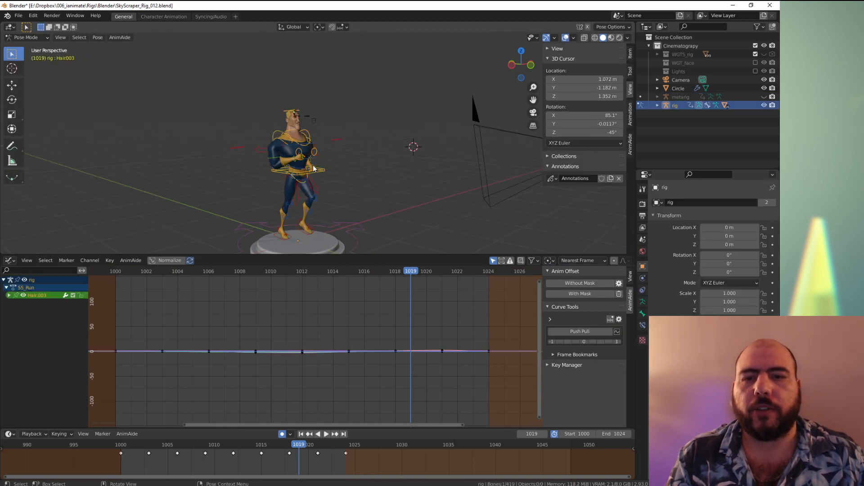
# Step: Select the torso control and show its Z Location curve fitted to the Graph Editor
pyautogui.click(323, 172)
pyautogui.click(34, 319)
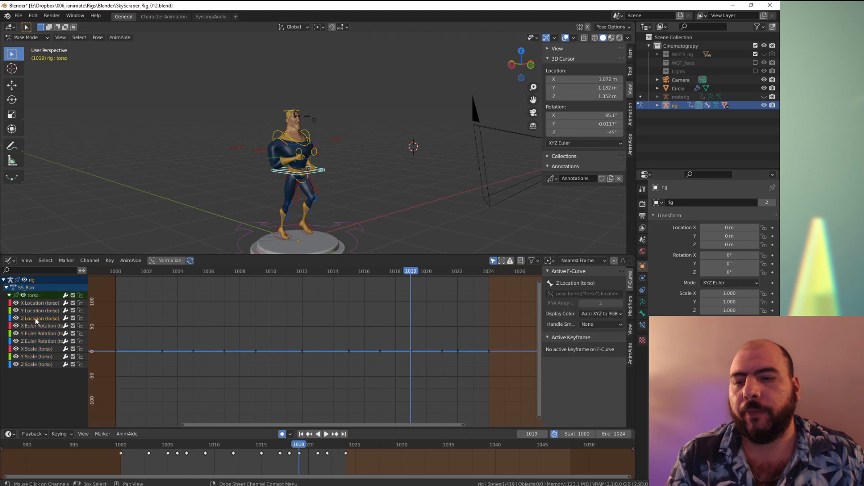
pyautogui.click(244, 351)
pyautogui.press('Home')
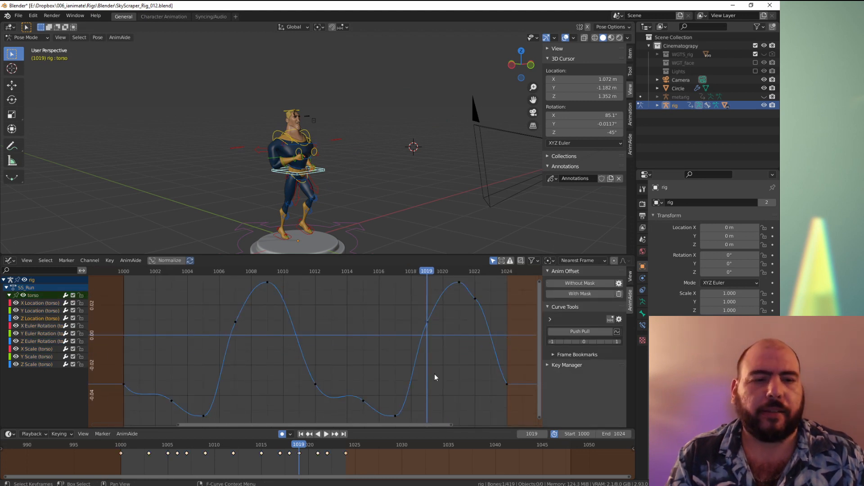
# Step: Examine the handles of the torso's Z Location keyframes at frames 1021, 1019 and 1009
pyautogui.click(460, 283)
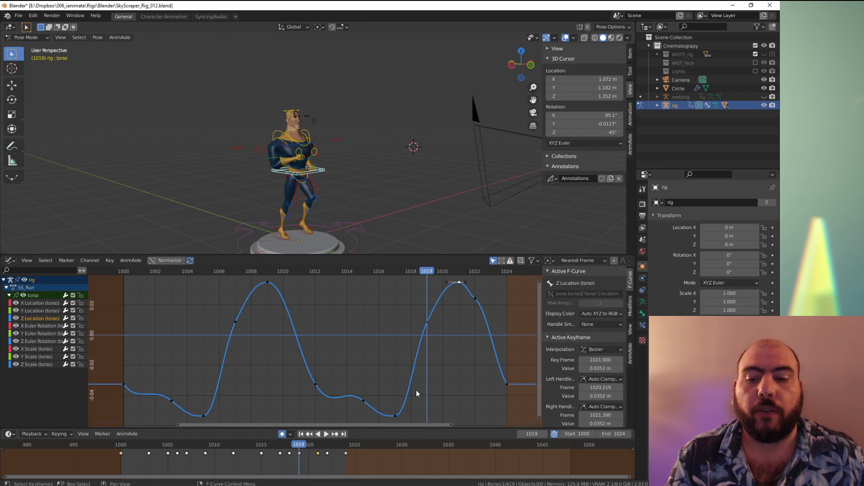
pyautogui.click(444, 311)
pyautogui.click(426, 324)
pyautogui.click(352, 322)
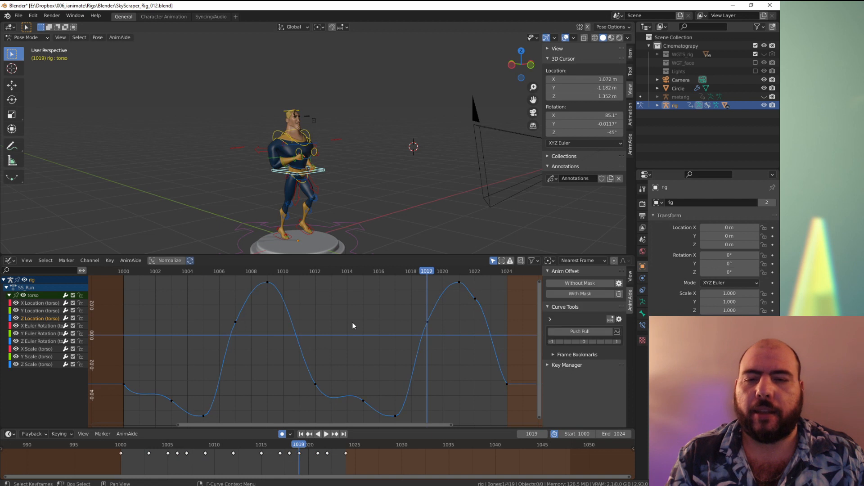
pyautogui.click(427, 322)
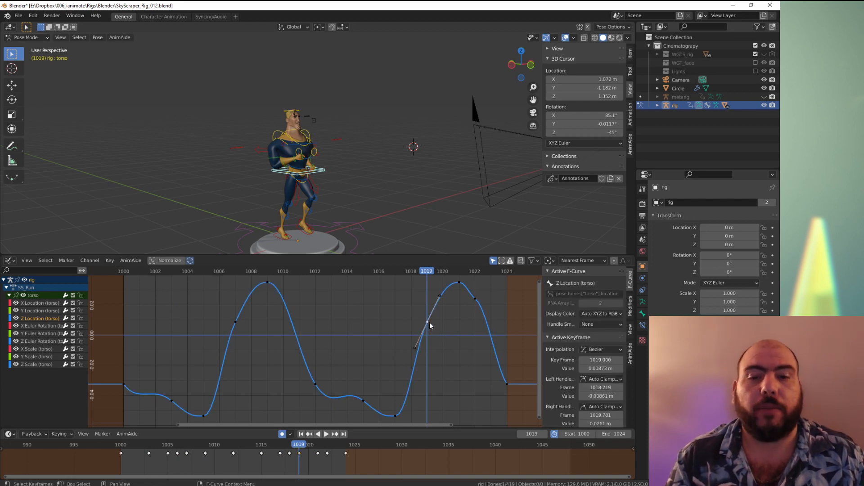
pyautogui.click(270, 294)
pyautogui.click(267, 282)
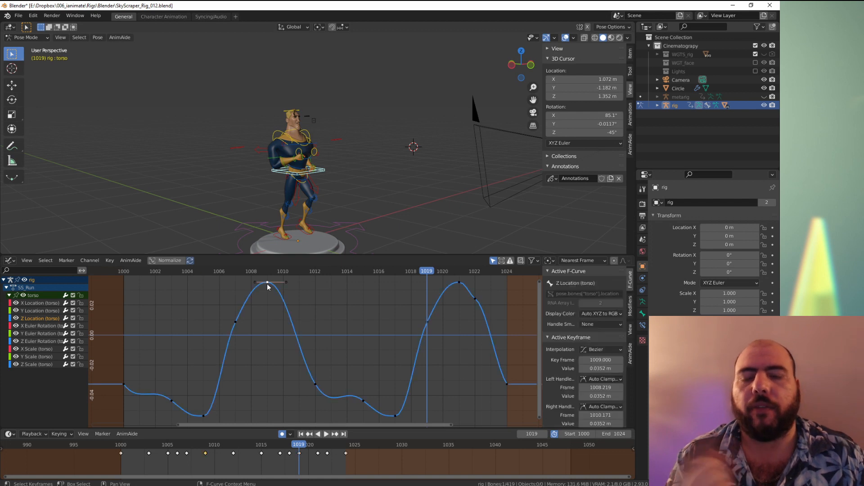
# Step: Add a Noise modifier to the torso's Z Location curve and play back the animation
pyautogui.click(630, 307)
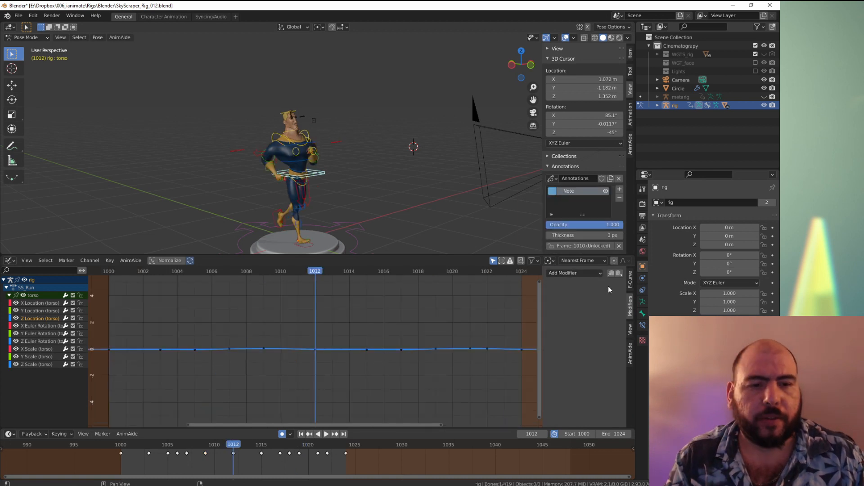
pyautogui.click(576, 273)
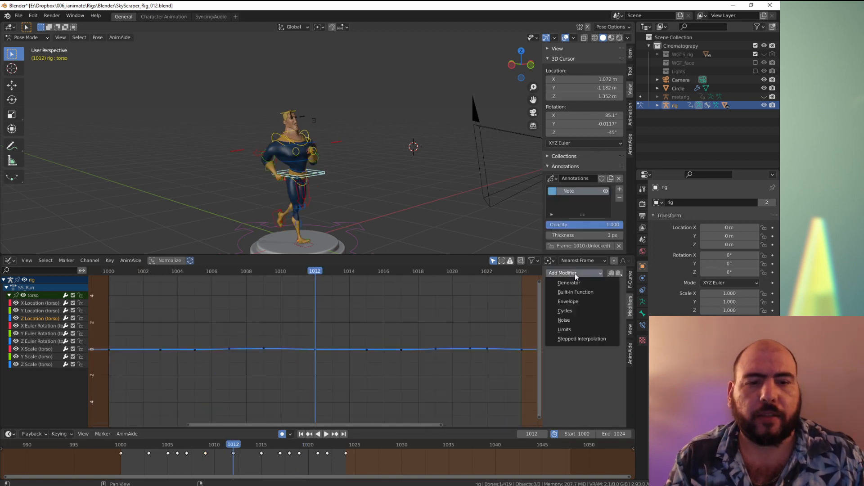
pyautogui.click(569, 320)
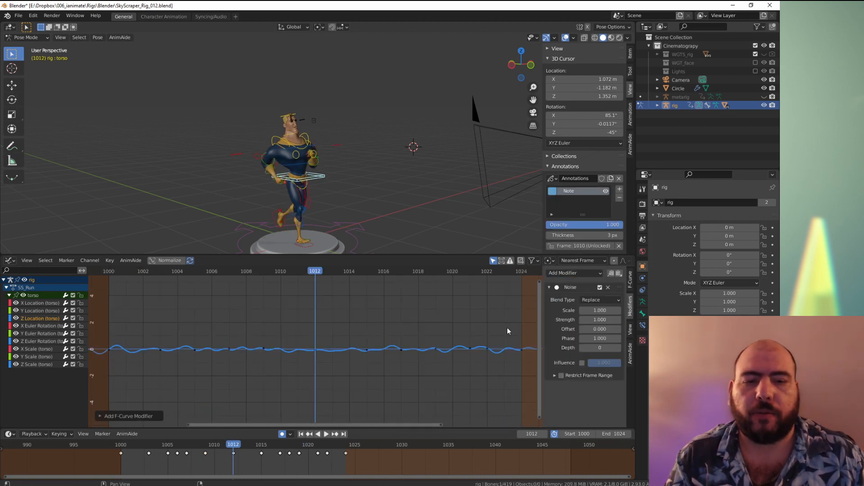
pyautogui.press('Home')
pyautogui.press('space')
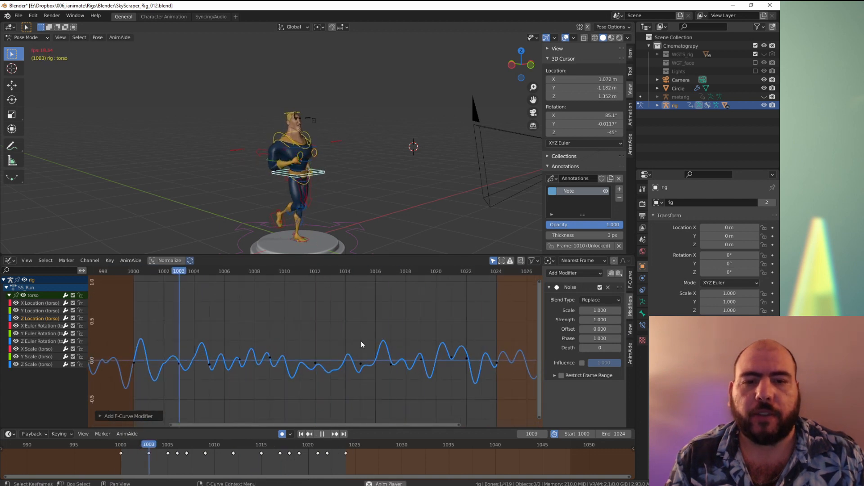
pyautogui.press('space')
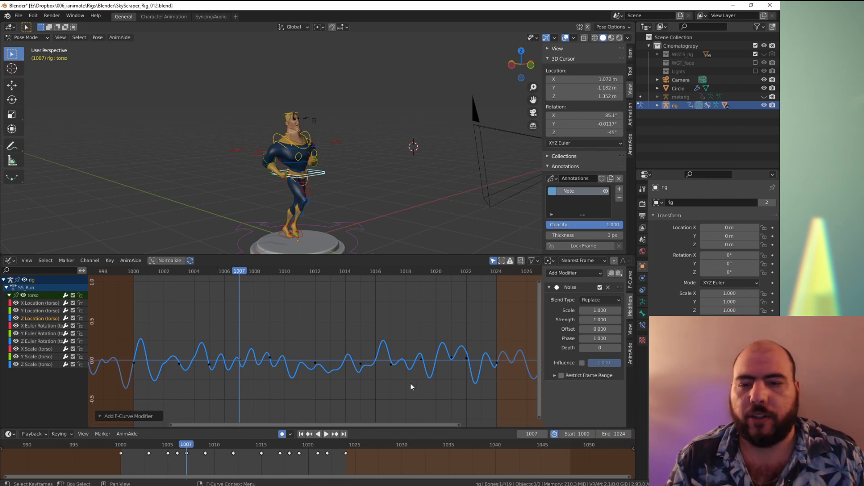
# Step: Try raising the Z Location keyframe at frame 1009 to about 0.95 under the Noise modifier, and undo the move
pyautogui.moveTo(489, 184); pyautogui.dragTo(395, 186, button='middle')
pyautogui.moveTo(299, 334); pyautogui.dragTo(255, 373)
pyautogui.press('g')
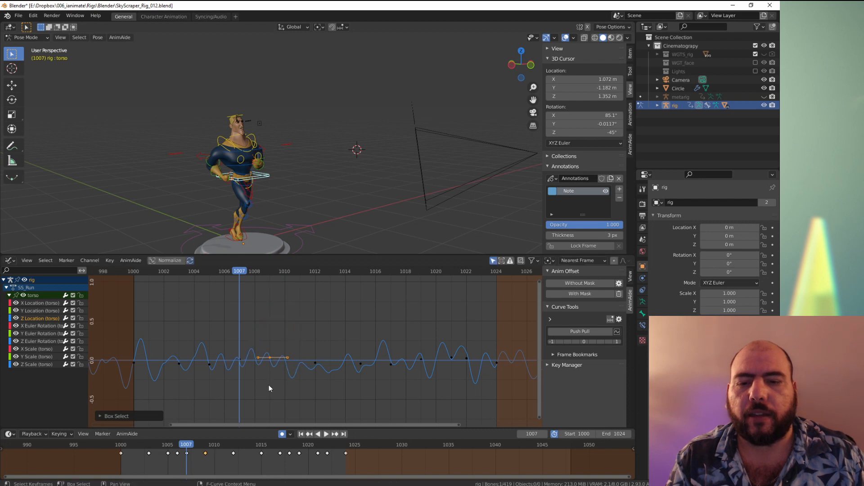
pyautogui.click(271, 291)
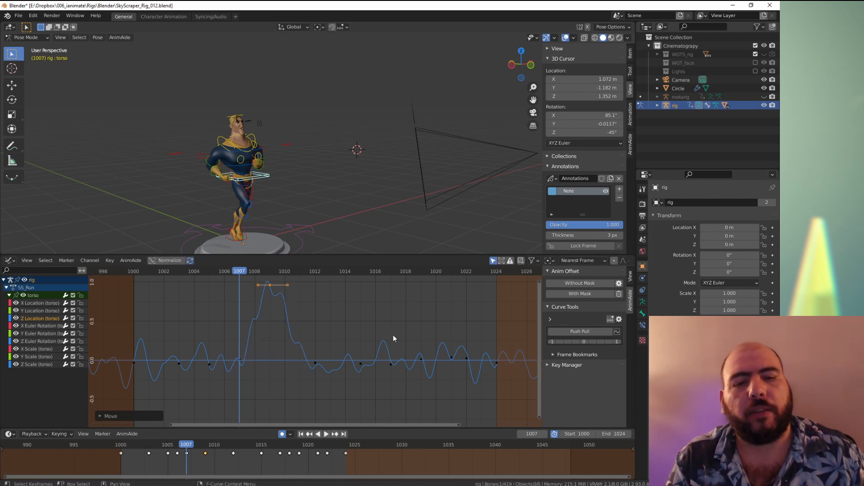
pyautogui.hotkey('ctrl', 'z')
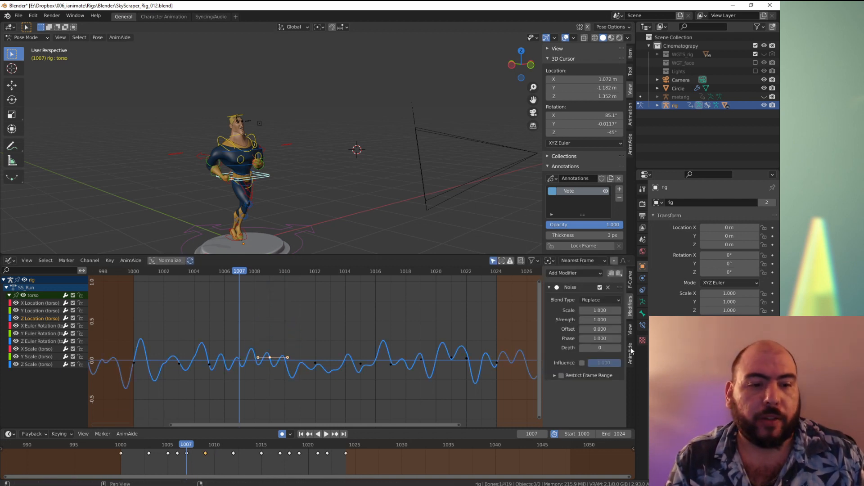
# Step: Try the Noise modifier's Multiply and Subtract blend types, and return it to Replace
pyautogui.click(592, 300)
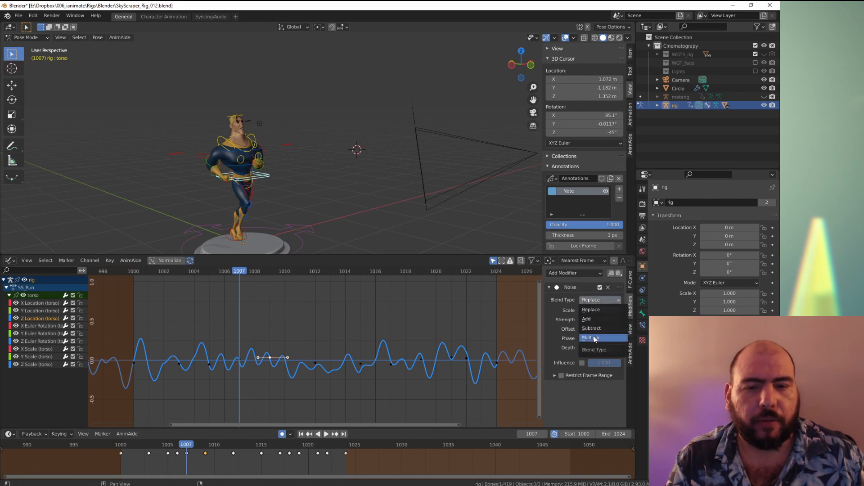
pyautogui.click(594, 337)
pyautogui.click(596, 300)
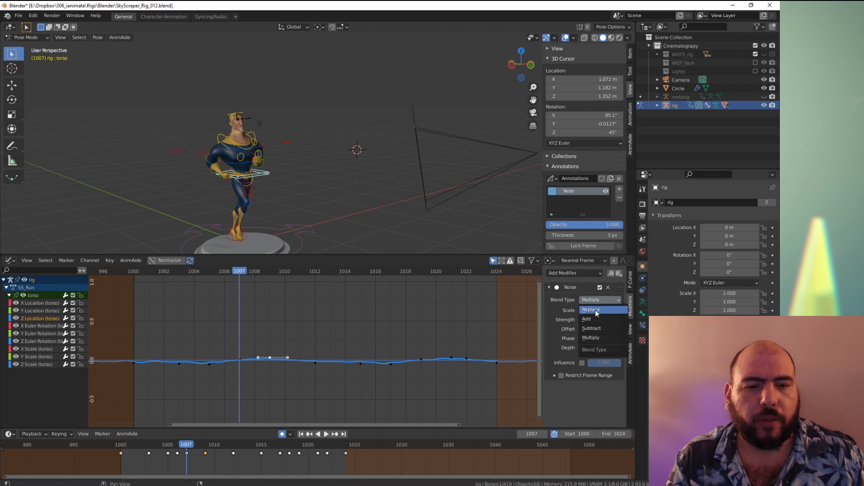
pyautogui.click(591, 328)
pyautogui.click(596, 302)
pyautogui.click(595, 308)
# Step: Raise the Z Location keyframes at frame 1005 to about 0.3 and at frames 1007 and 1009 to about 0.8
pyautogui.moveTo(302, 338); pyautogui.dragTo(206, 392)
pyautogui.press('g')
pyautogui.click(261, 306)
pyautogui.press('g')
pyautogui.click(255, 351)
pyautogui.moveTo(219, 318); pyautogui.dragTo(253, 352)
pyautogui.press('g')
pyautogui.click(252, 320)
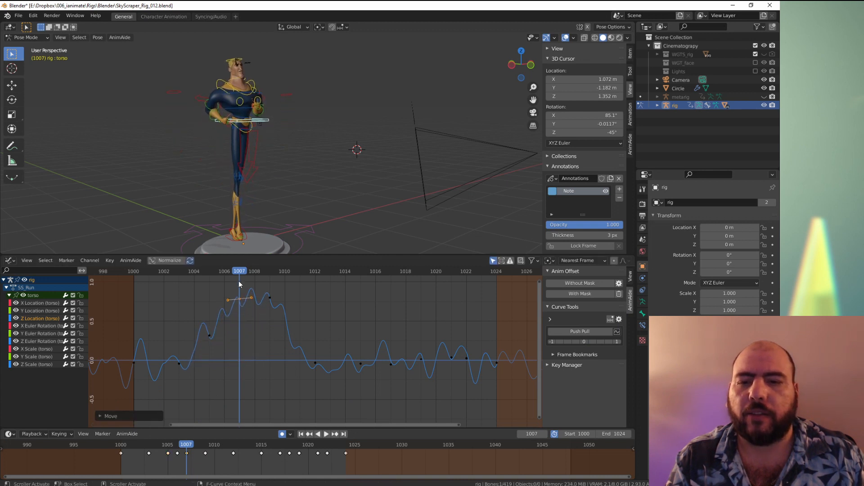
# Step: Switch the Noise modifier on the torso's Z Location curve off and back on to compare the two curve shapes
pyautogui.press('space')
pyautogui.press('Escape')
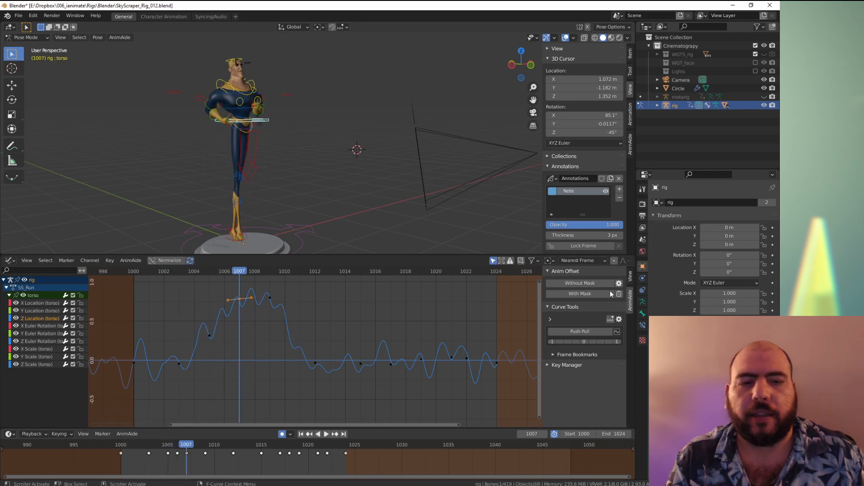
pyautogui.click(239, 299)
pyautogui.click(600, 288)
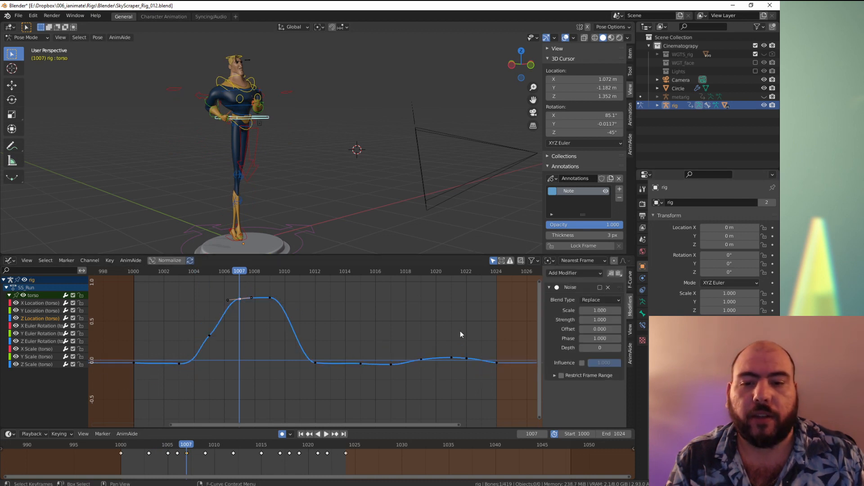
pyautogui.moveTo(116, 348); pyautogui.dragTo(209, 358)
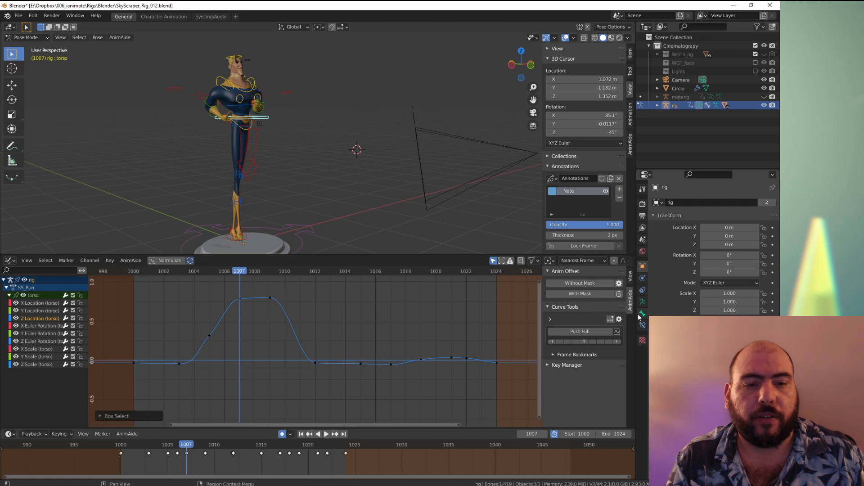
pyautogui.moveTo(211, 289); pyautogui.dragTo(280, 314)
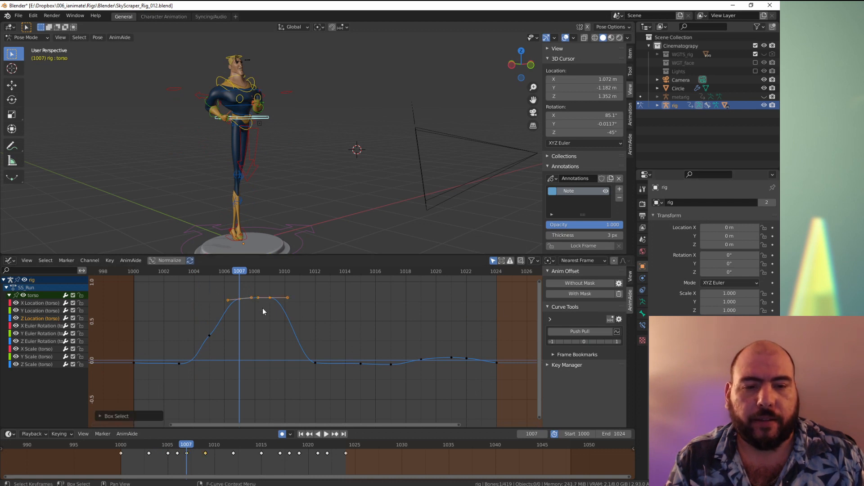
pyautogui.click(630, 307)
pyautogui.click(600, 288)
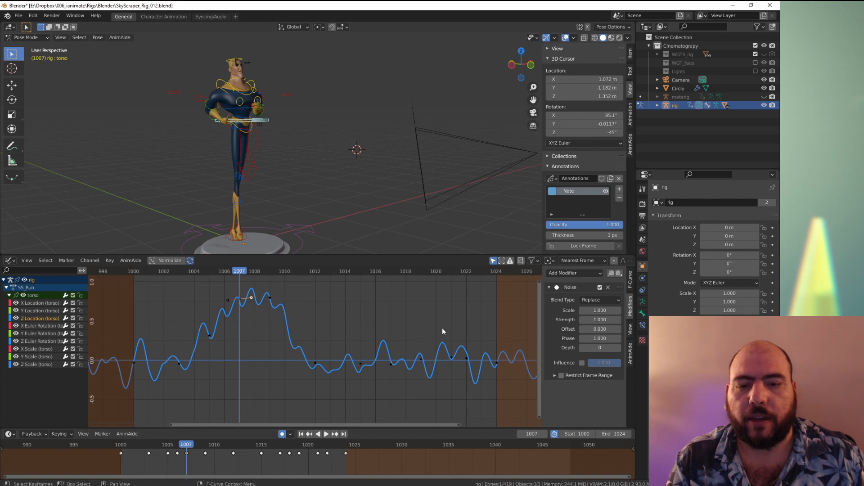
# Step: Go to frame 1002 and remove the Noise modifier from the torso's Z Location curve
pyautogui.click(167, 275)
pyautogui.press('space')
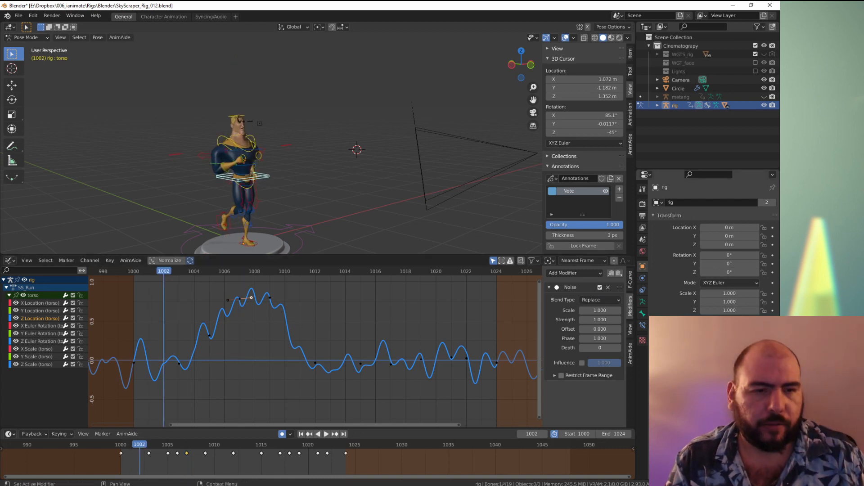
pyautogui.moveTo(599, 310); pyautogui.dragTo(568, 320)
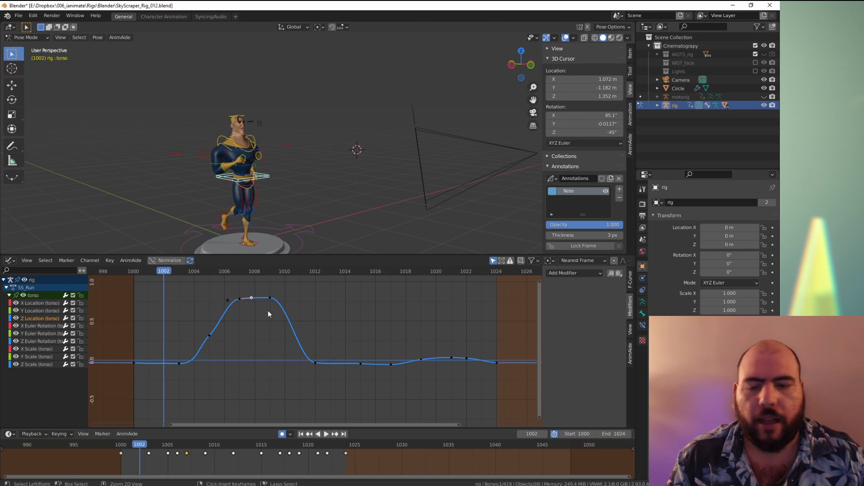
# Step: Undo back to before the Z Location keyframes at frames 1005, 1007 and 1009 were raised
pyautogui.hotkey('ctrl', 'z')
pyautogui.hotkey('ctrl', 'z')
pyautogui.hotkey('ctrl', 'z')
pyautogui.hotkey('ctrl', 'z')
pyautogui.hotkey('ctrl', 'z')
pyautogui.hotkey('ctrl', 'z')
pyautogui.hotkey('ctrl', 'z')
pyautogui.hotkey('ctrl', 'shift', 'z')
pyautogui.hotkey('ctrl', 'shift', 'z')
pyautogui.hotkey('ctrl', 'shift', 'z')
pyautogui.hotkey('ctrl', 'shift', 'z')
pyautogui.hotkey('ctrl', 'shift', 'z')
pyautogui.hotkey('ctrl', 'shift', 'z')
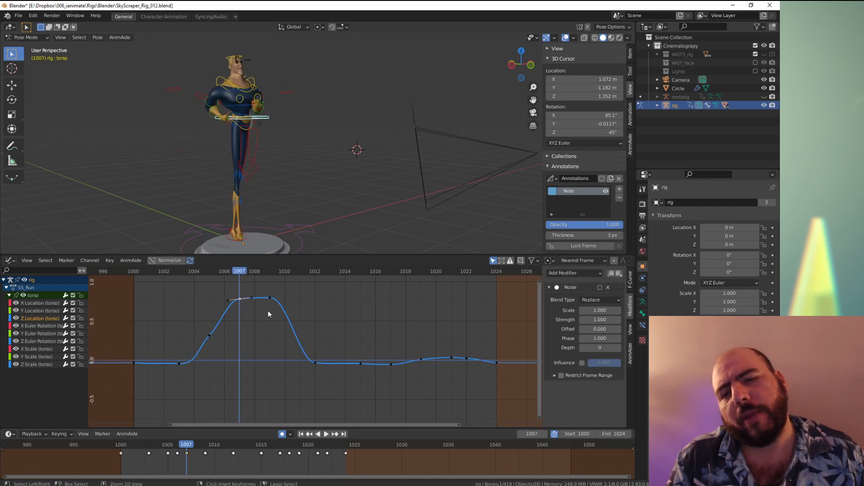
pyautogui.hotkey('ctrl', 'shift', 'z')
pyautogui.hotkey('ctrl', 'shift', 'z')
pyautogui.hotkey('ctrl', 'shift', 'z')
pyautogui.hotkey('ctrl', 'shift', 'z')
pyautogui.hotkey('ctrl', 'shift', 'z')
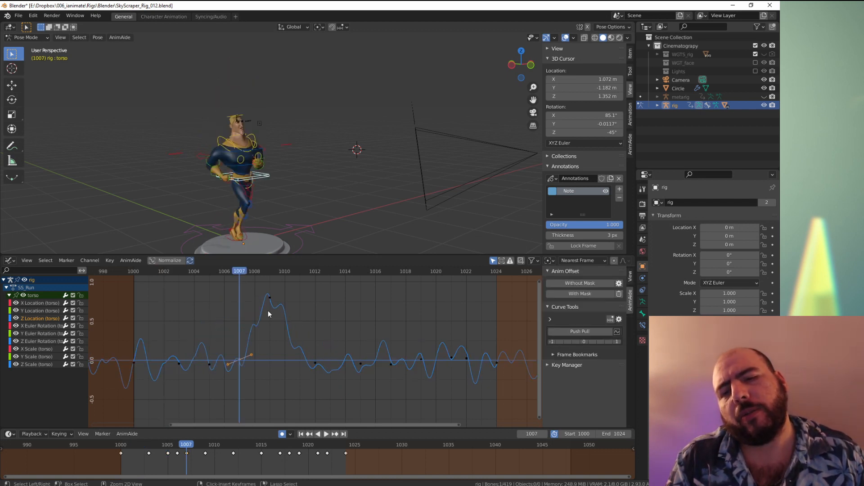
pyautogui.hotkey('ctrl', 'shift', 'z')
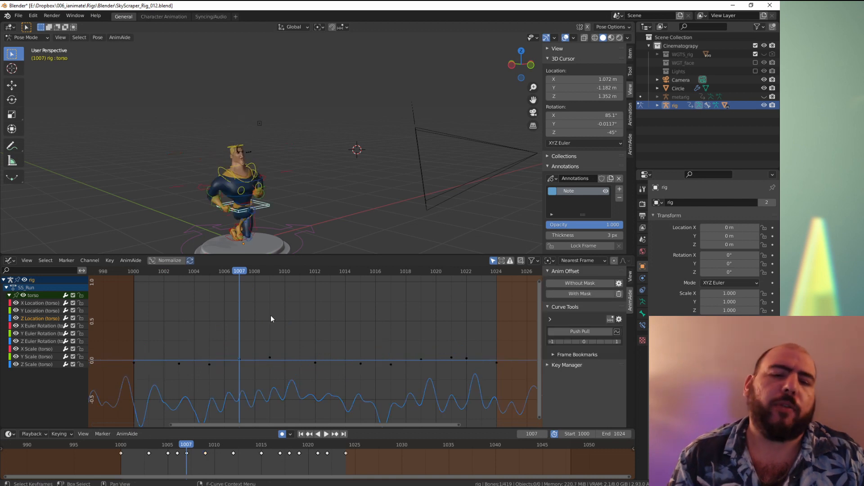
# Step: Delete the Noise modifier from the torso's Z Location curve and play back the original run
pyautogui.click(270, 358)
pyautogui.click(609, 288)
pyautogui.press('space')
pyautogui.scroll(-10, 233, 364)
pyautogui.press('space')
# Step: Clear the preview range and play the animation beyond the last keyframe at frame 1024
pyautogui.moveTo(392, 349); pyautogui.dragTo(228, 348, button='middle')
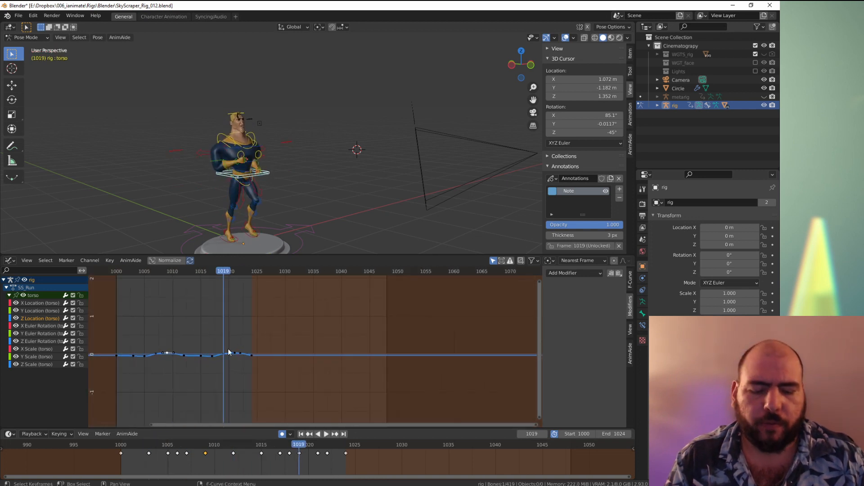
pyautogui.hotkey('alt', 'p')
pyautogui.press('space')
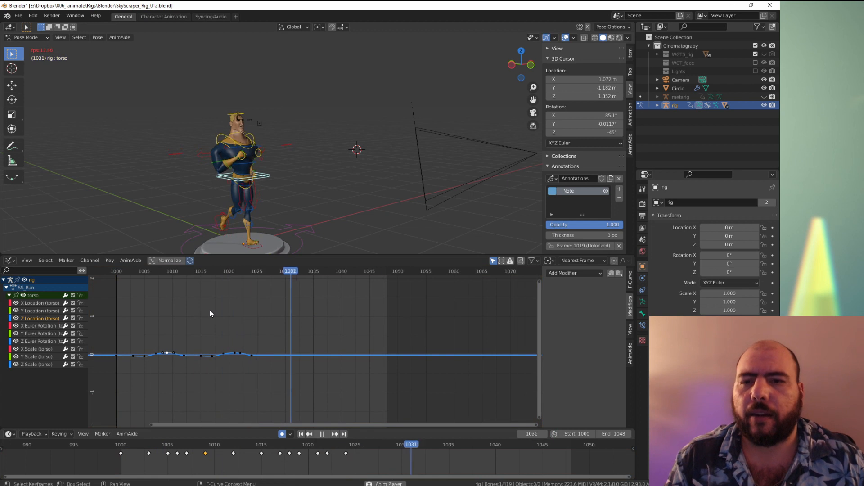
pyautogui.press('Escape')
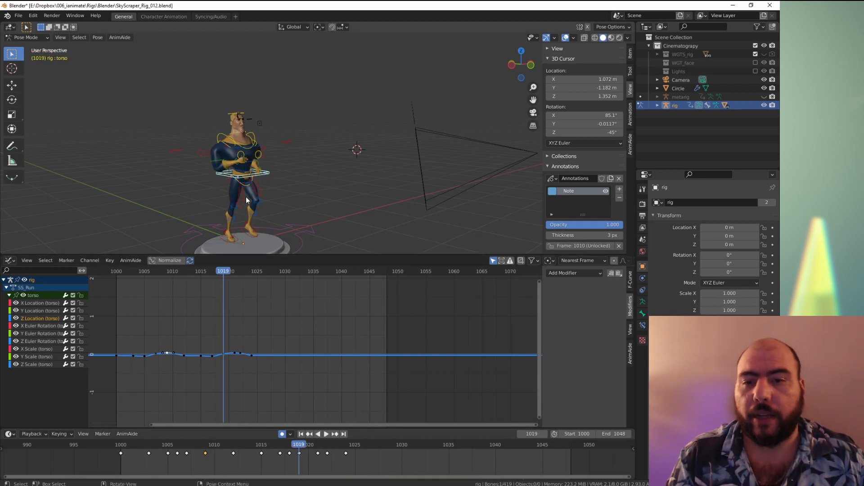
# Step: Add a Cycles modifier to the torso's Z Location curve
pyautogui.click(247, 199)
pyautogui.click(268, 176)
pyautogui.moveTo(114, 323); pyautogui.dragTo(357, 417)
pyautogui.click(251, 356)
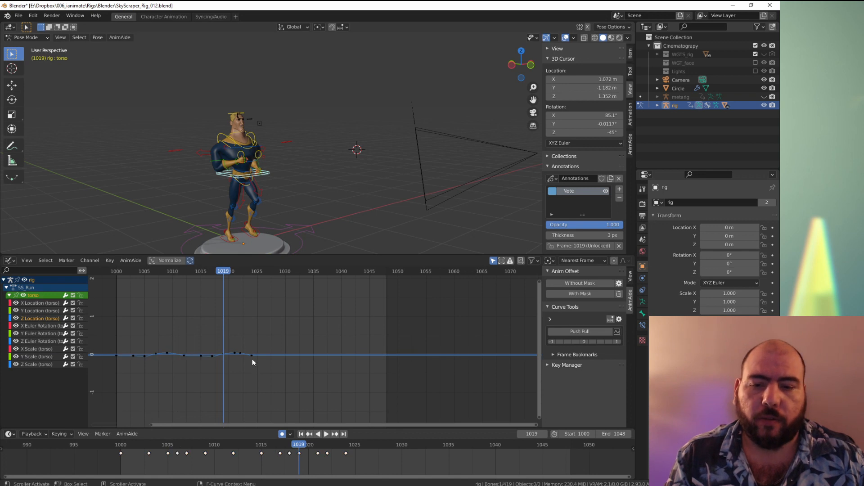
pyautogui.click(579, 273)
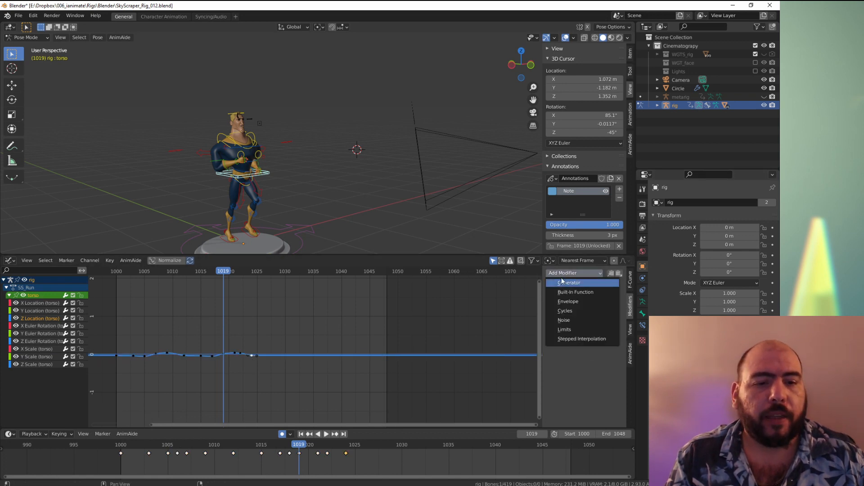
pyautogui.click(565, 311)
pyautogui.keyDown('ctrl'); pyautogui.moveTo(168, 357); pyautogui.dragTo(176, 292, button='middle'); pyautogui.keyUp('ctrl')
pyautogui.moveTo(176, 292); pyautogui.dragTo(285, 313, button='middle')
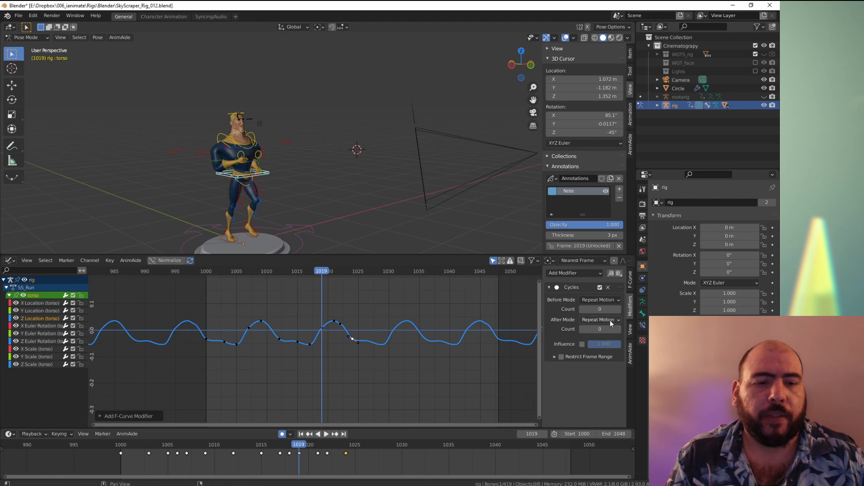
# Step: Set both the before and after repeat counts of the Cycles modifier to 1
pyautogui.moveTo(543, 300); pyautogui.dragTo(506, 300)
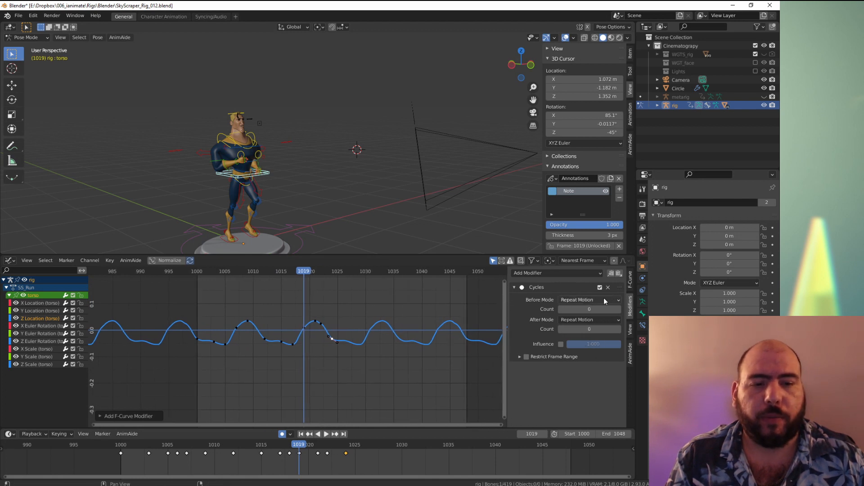
pyautogui.moveTo(579, 311); pyautogui.dragTo(590, 311)
pyautogui.click(561, 310)
pyautogui.click(561, 309)
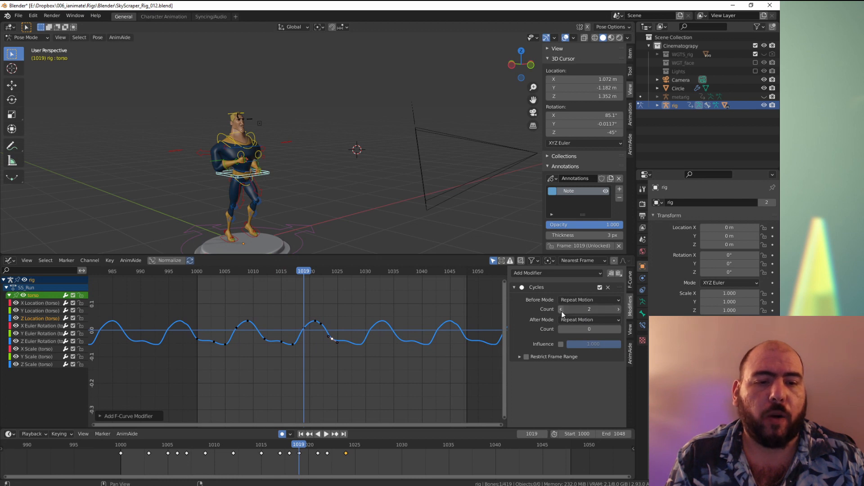
pyautogui.click(619, 329)
pyautogui.keyDown('ctrl'); pyautogui.moveTo(392, 325); pyautogui.dragTo(342, 322, button='middle'); pyautogui.keyUp('ctrl')
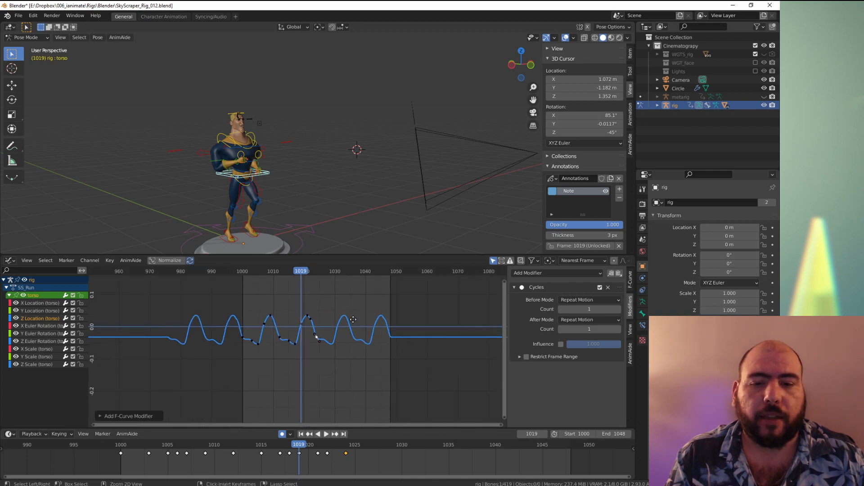
# Step: Set the Cycles modifier's Before Mode to No Cycles and play back the repeated torso motion
pyautogui.click(581, 300)
pyautogui.click(571, 310)
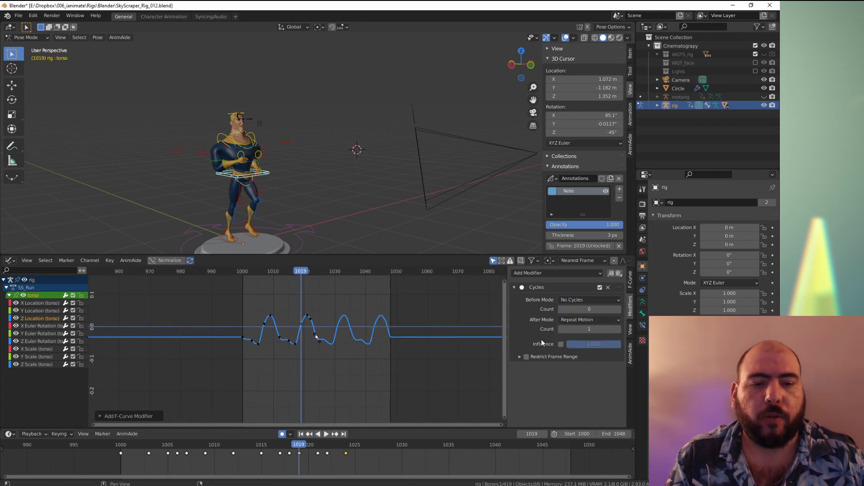
pyautogui.press('space')
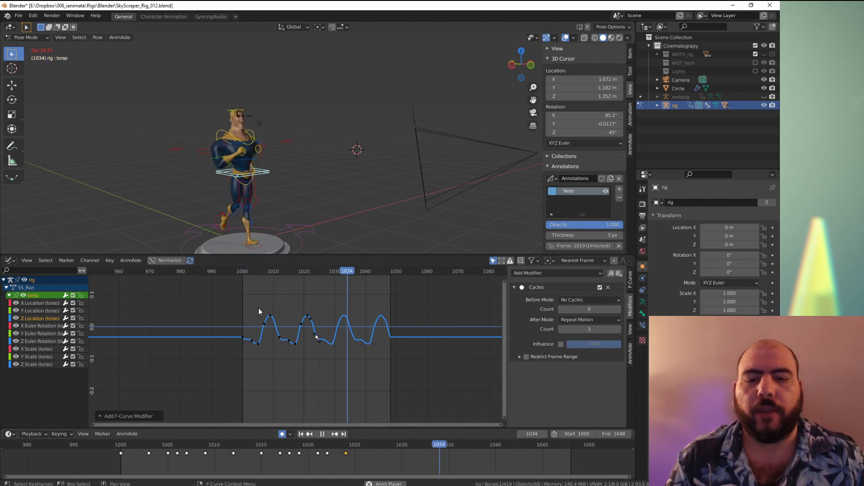
pyautogui.press('space')
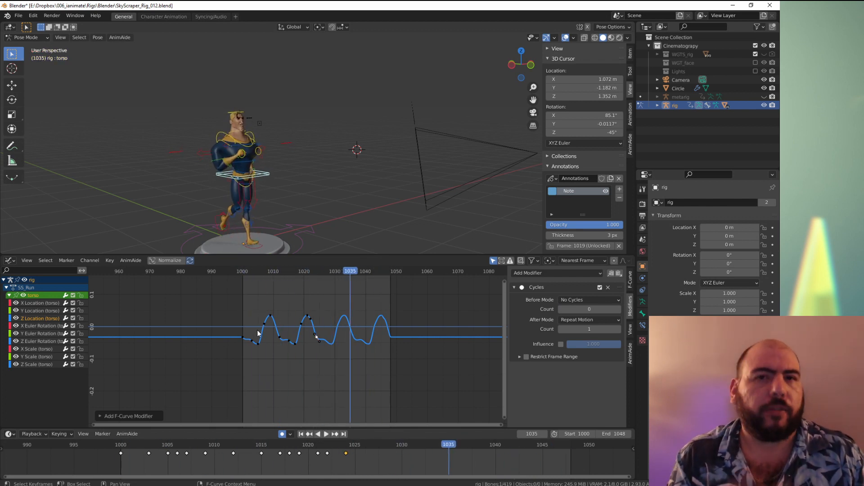
# Step: Copy the Cycles modifier from the Z Location curve and paste it onto all the torso's location, rotation and scale curves
pyautogui.click(49, 311)
pyautogui.moveTo(288, 318); pyautogui.dragTo(398, 364)
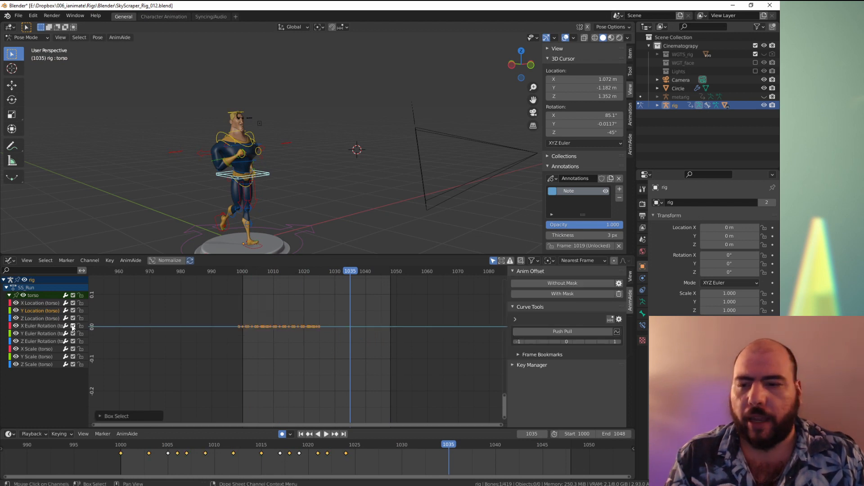
pyautogui.click(40, 318)
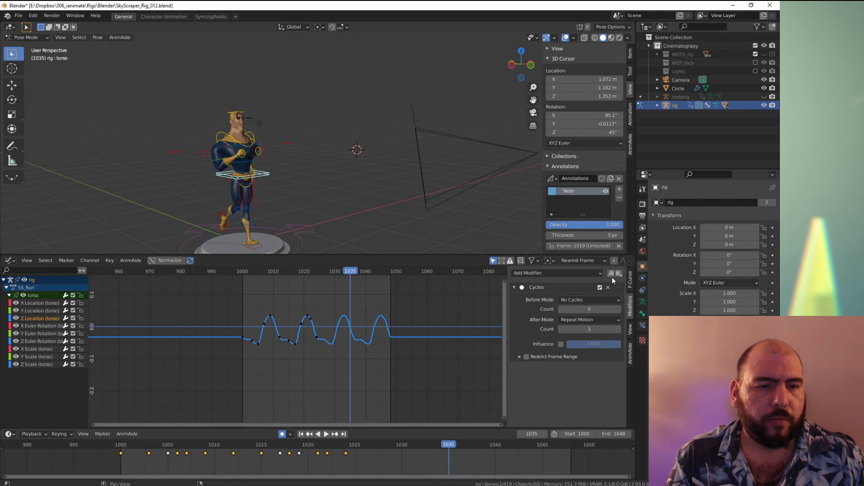
pyautogui.click(47, 310)
pyautogui.keyDown('shift'); pyautogui.click(36, 364); pyautogui.keyUp('shift')
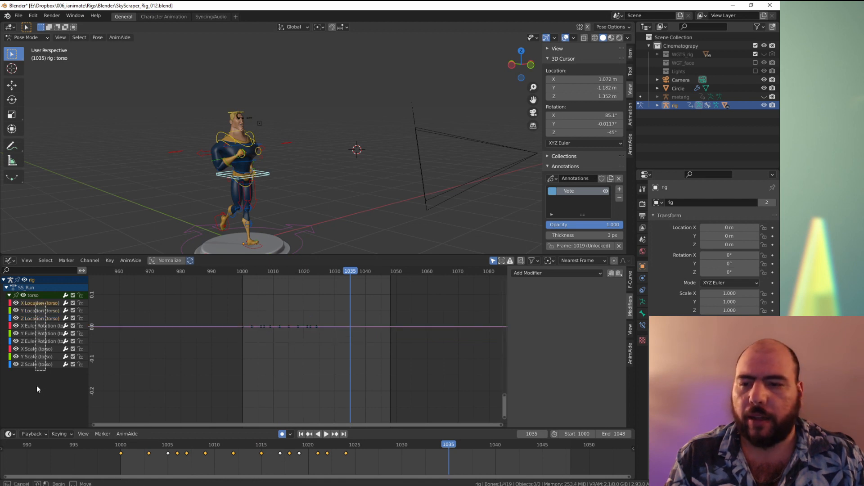
pyautogui.moveTo(234, 332); pyautogui.dragTo(397, 322)
pyautogui.click(619, 273)
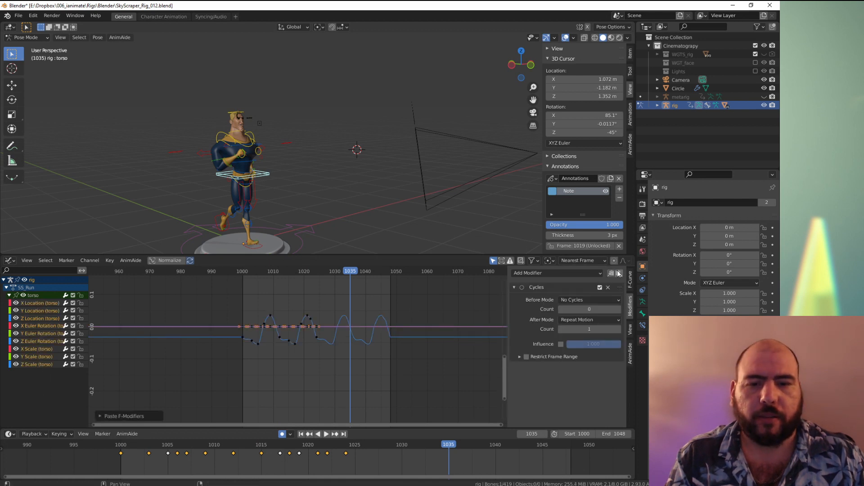
# Step: Examine individual torso location, rotation and scale channels for the pasted Cycles modifier
pyautogui.keyDown('alt'); pyautogui.middleClick(36, 343); pyautogui.keyUp('alt')
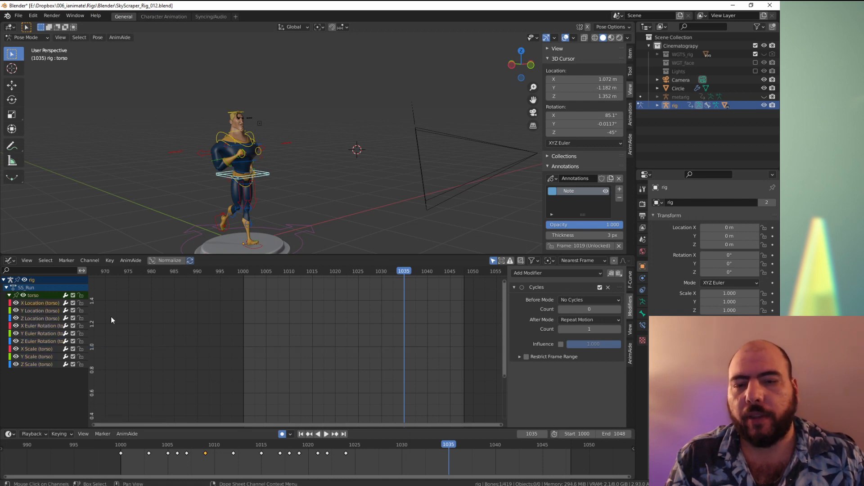
pyautogui.click(37, 318)
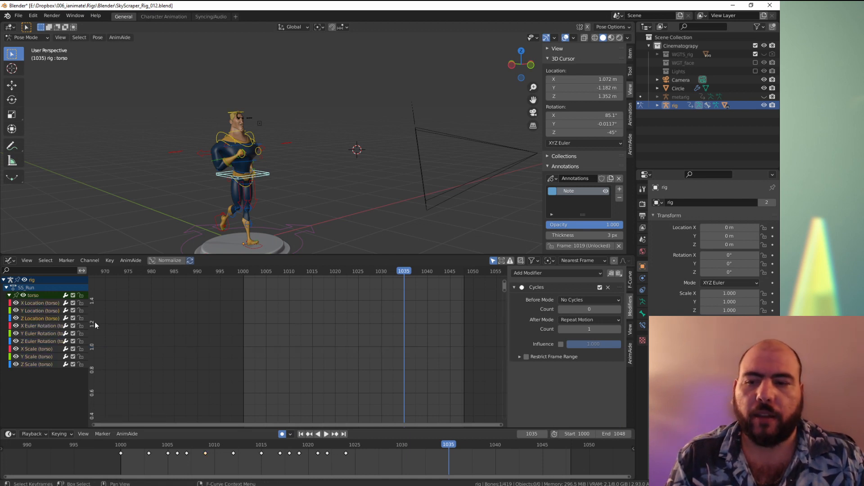
pyautogui.press('a')
pyautogui.click(141, 336)
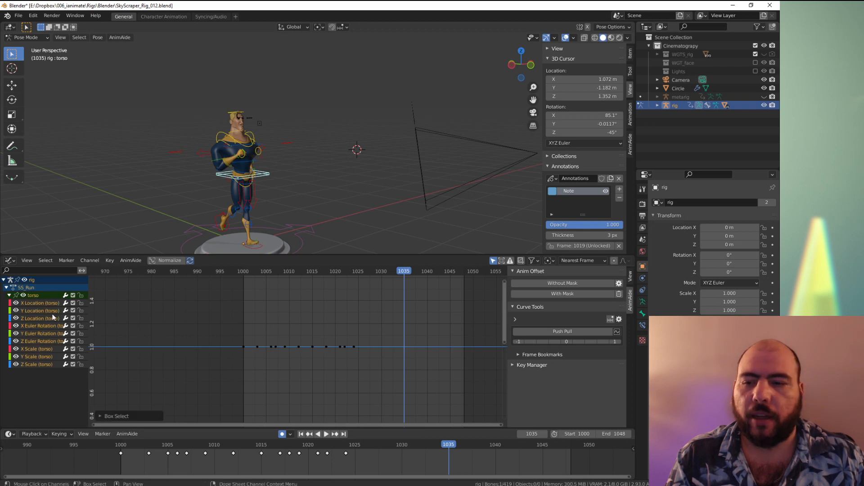
pyautogui.click(53, 317)
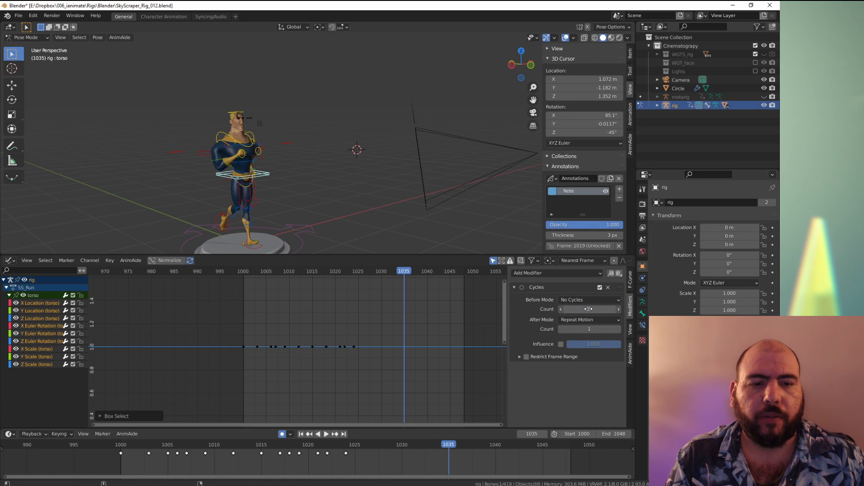
pyautogui.click(42, 308)
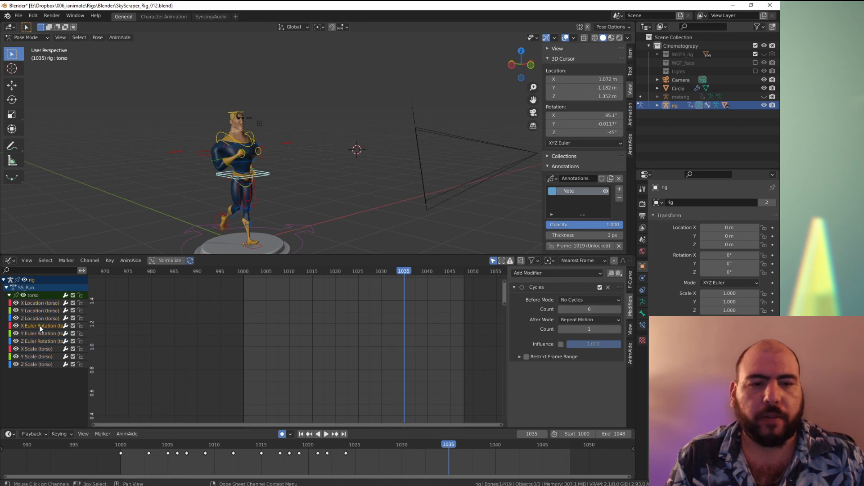
pyautogui.click(39, 348)
pyautogui.click(39, 326)
# Step: Remove the Cycles modifiers from all the torso curves at once with Clear Cyclic (F-Modifier)
pyautogui.moveTo(36, 385); pyautogui.dragTo(47, 303)
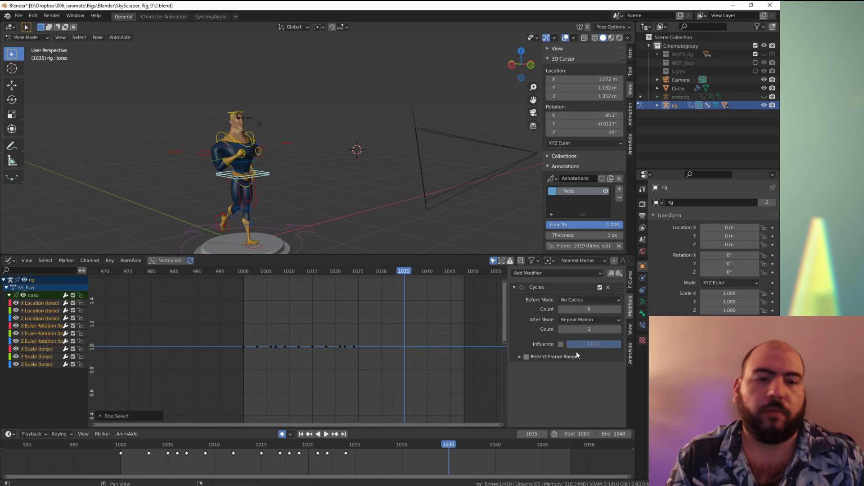
pyautogui.click(83, 261)
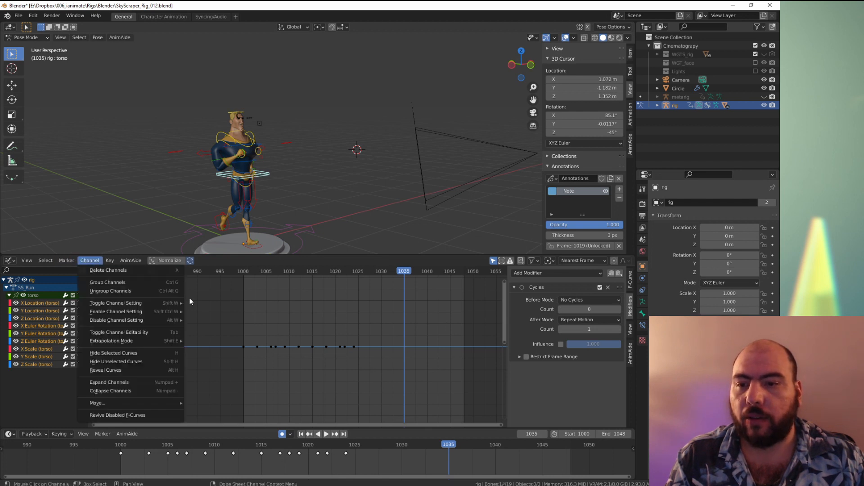
pyautogui.hotkey('shift', 'e')
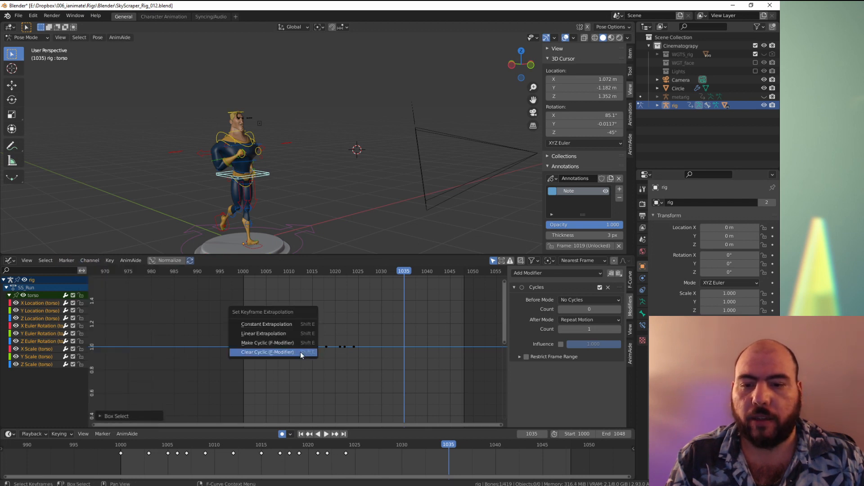
pyautogui.click(263, 352)
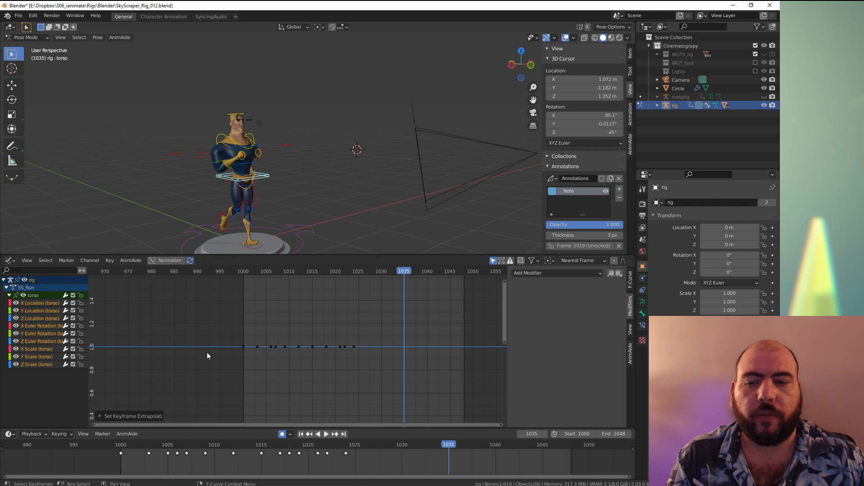
# Step: Make the torso's Z Location curve cyclic with Make Cyclic (F-Modifier) and set the Before Mode count to 3
pyautogui.click(51, 320)
pyautogui.hotkey('shift', 'e')
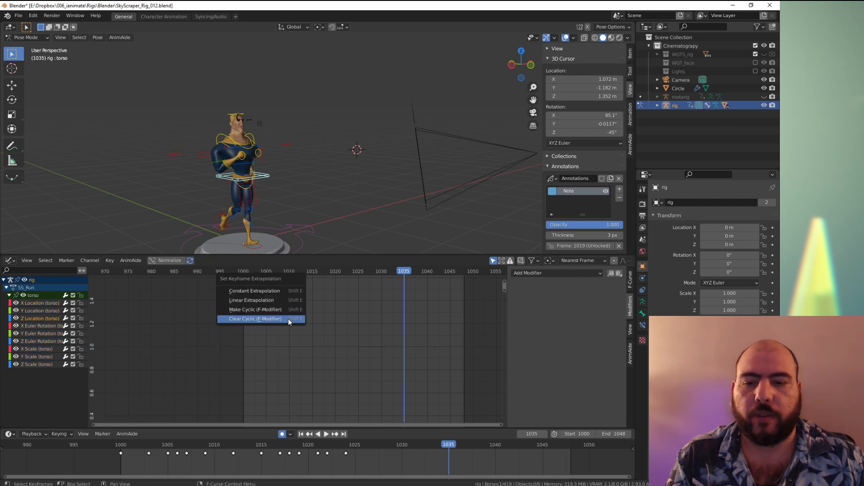
pyautogui.click(286, 310)
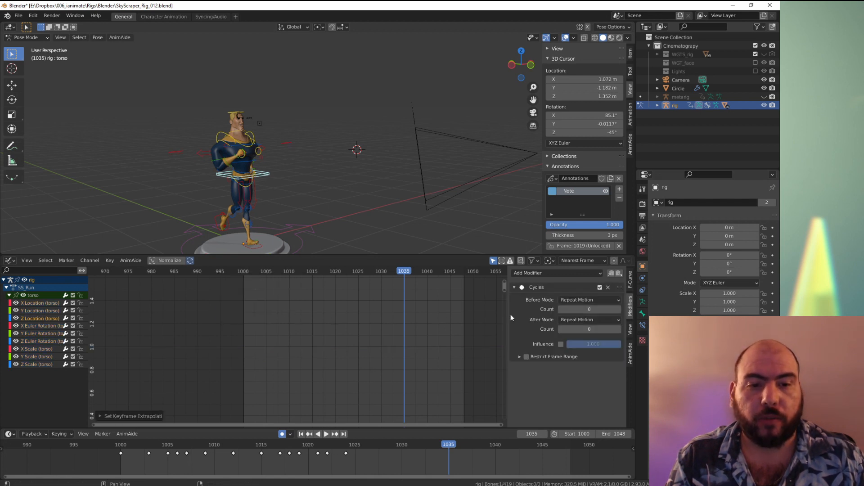
pyautogui.click(620, 308)
pyautogui.click(620, 308)
pyautogui.click(620, 309)
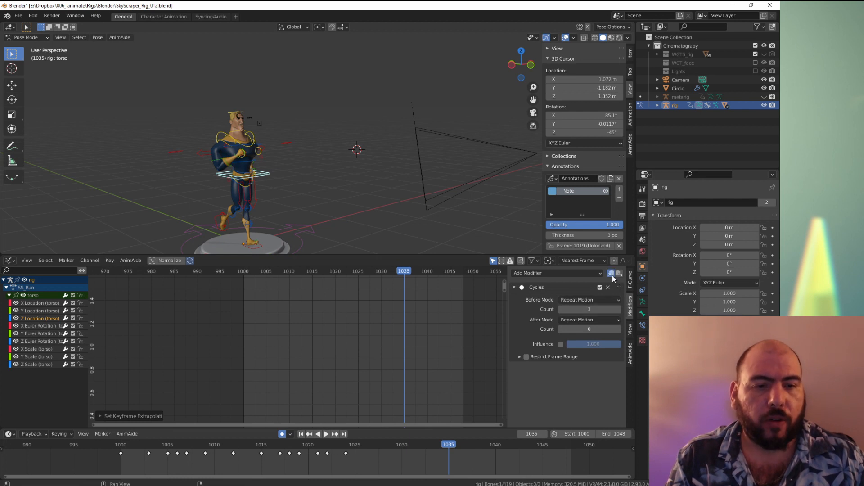
# Step: Copy the Cycles modifier from the torso's Z Location curve and paste it onto all the other torso curves
pyautogui.press('a')
pyautogui.keyDown('shift'); pyautogui.click(44, 320); pyautogui.keyUp('shift')
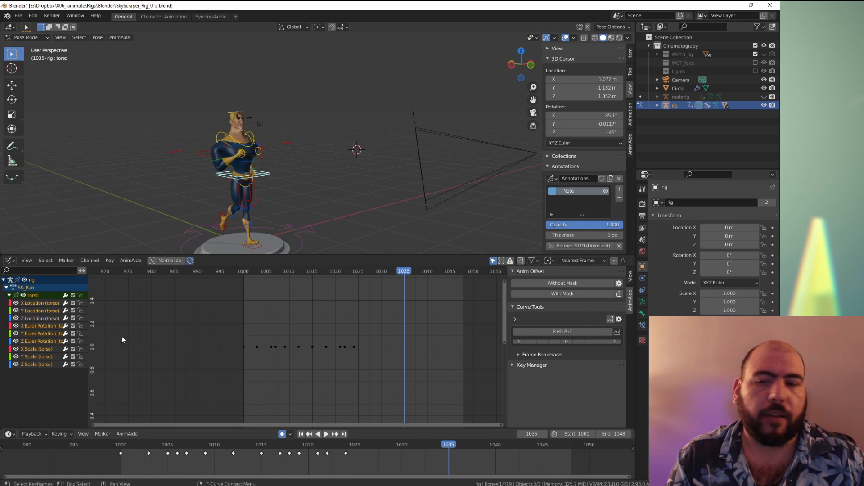
pyautogui.click(354, 346)
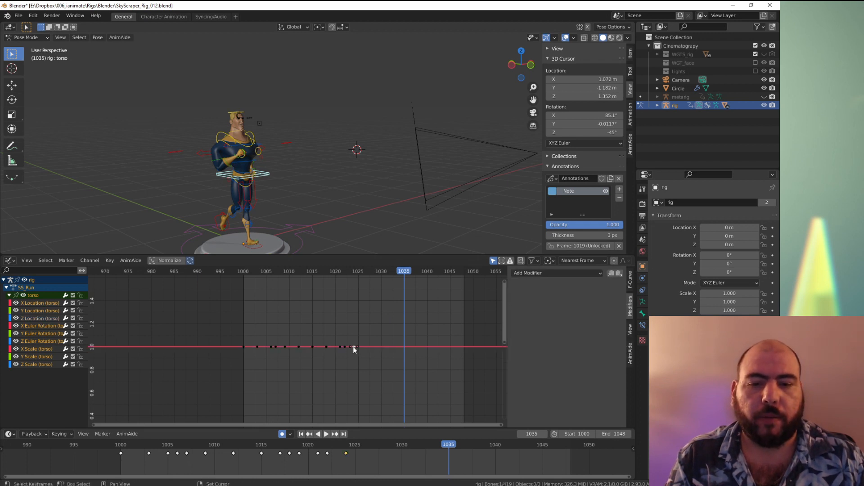
pyautogui.click(619, 273)
# Step: Examine the torso's scale, rotation and location channels for the pasted Cycles modifier
pyautogui.click(35, 343)
pyautogui.click(35, 351)
pyautogui.click(34, 362)
pyautogui.click(34, 325)
pyautogui.click(35, 310)
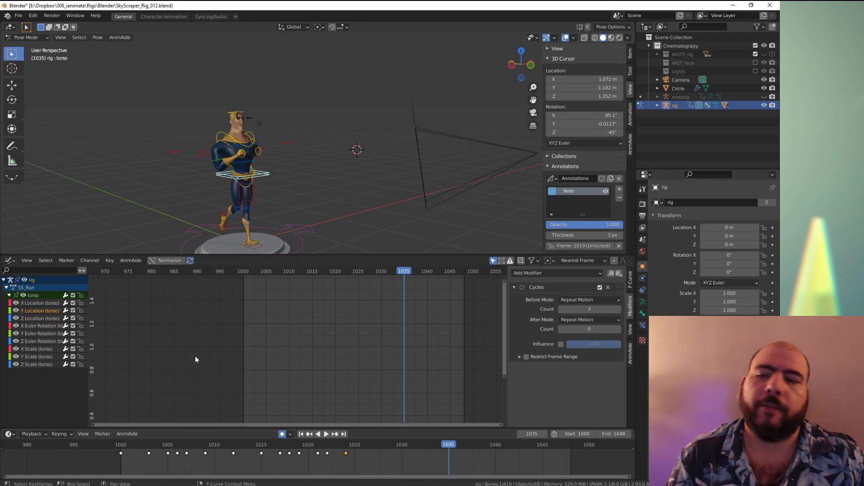
pyautogui.moveTo(45, 377); pyautogui.dragTo(36, 301)
pyautogui.moveTo(218, 308); pyautogui.dragTo(439, 382)
pyautogui.click(53, 312)
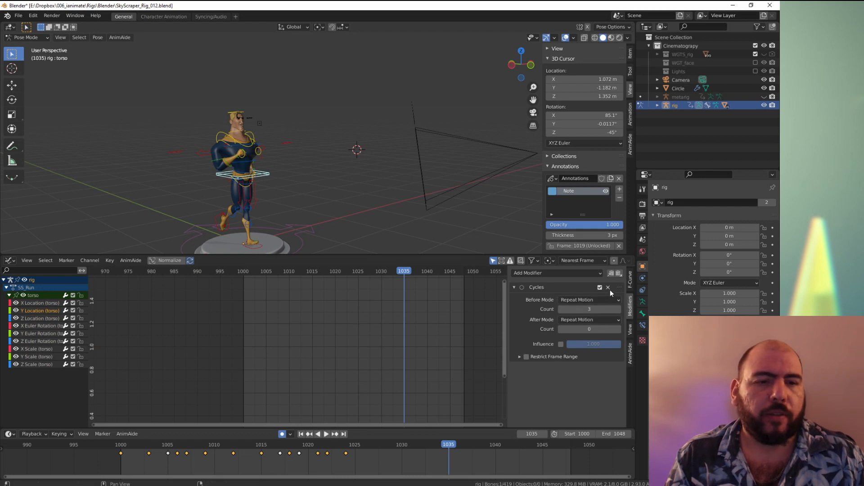
# Step: Select every bone of the rig and make all their curves cyclic with Make Cyclic (F-Modifier)
pyautogui.press('a')
pyautogui.keyDown('ctrl'); pyautogui.moveTo(271, 301); pyautogui.dragTo(286, 352, button='middle'); pyautogui.keyUp('ctrl')
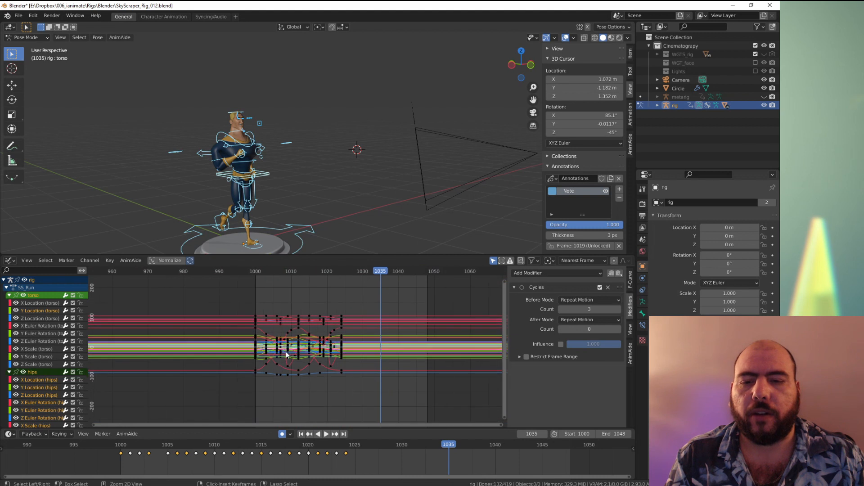
pyautogui.press('a')
pyautogui.hotkey('shift', 'e')
pyautogui.click(274, 346)
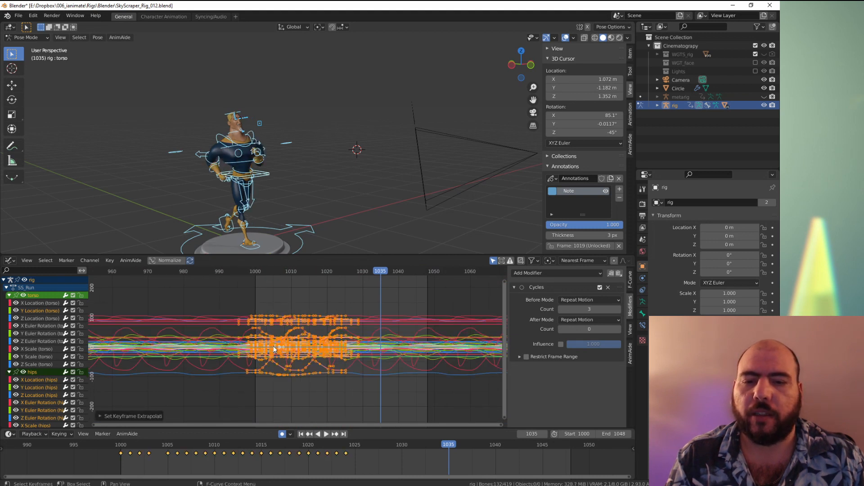
# Step: Play back the looping run cycle with the viewport overlays hidden and undo the cyclic extrapolation on the whole rig
pyautogui.click(276, 306)
pyautogui.press('space')
pyautogui.hotkey('alt', 'shift', 'z')
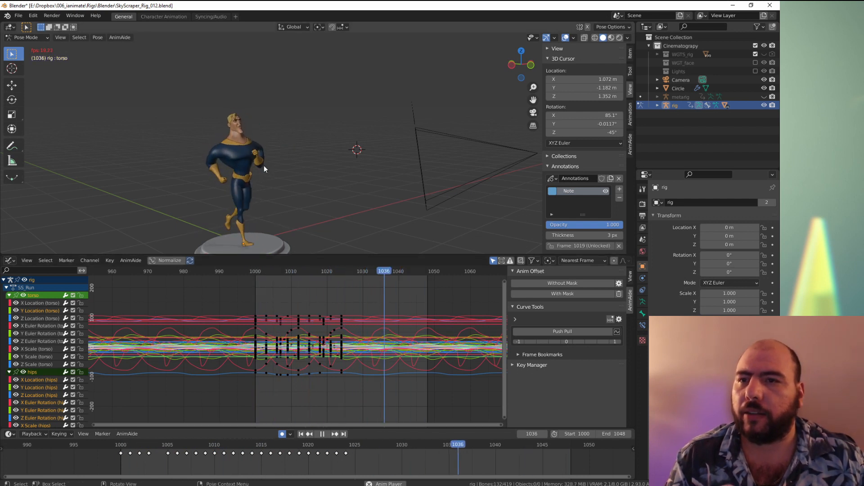
pyautogui.press('space')
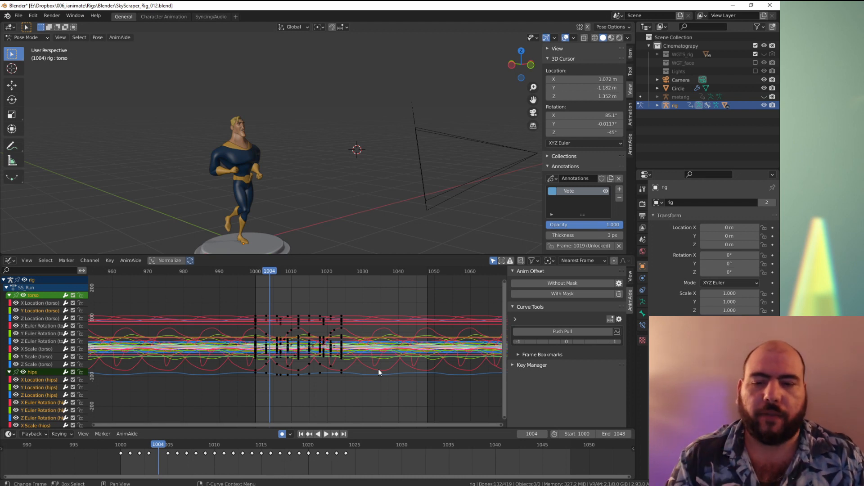
pyautogui.hotkey('ctrl', 'z')
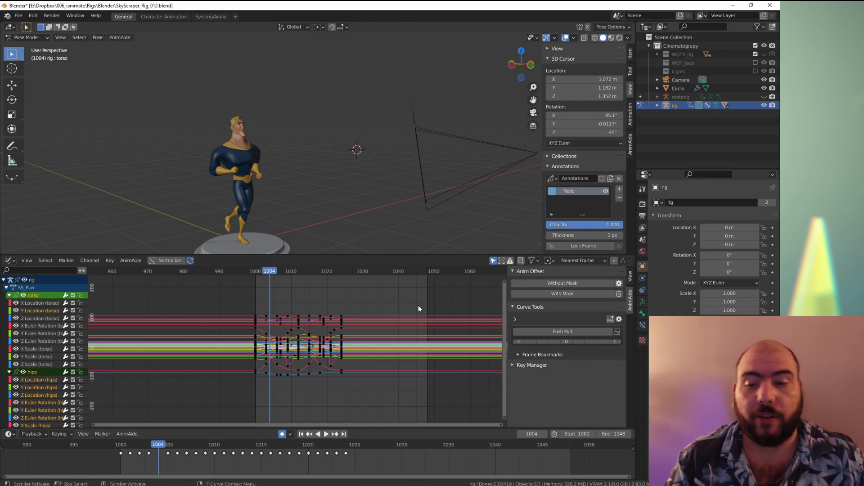
# Step: Select all of the rig's controls in the viewport and open the Bake Action settings
pyautogui.click(39, 316)
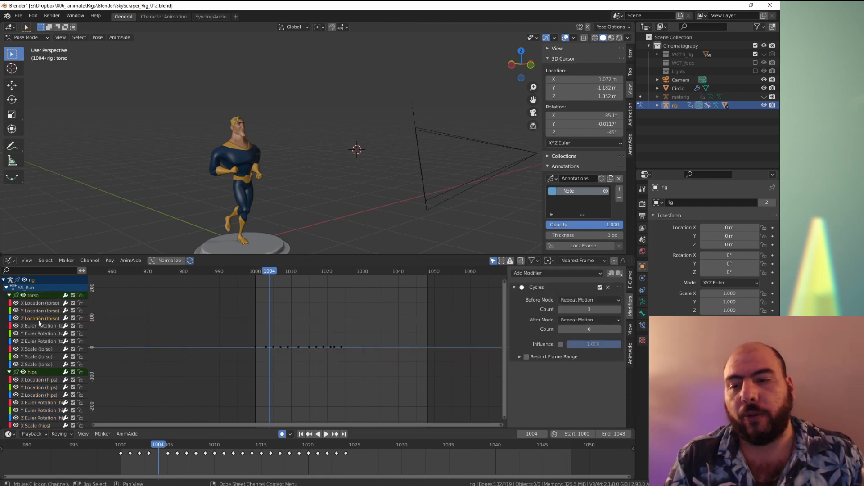
pyautogui.click(268, 180)
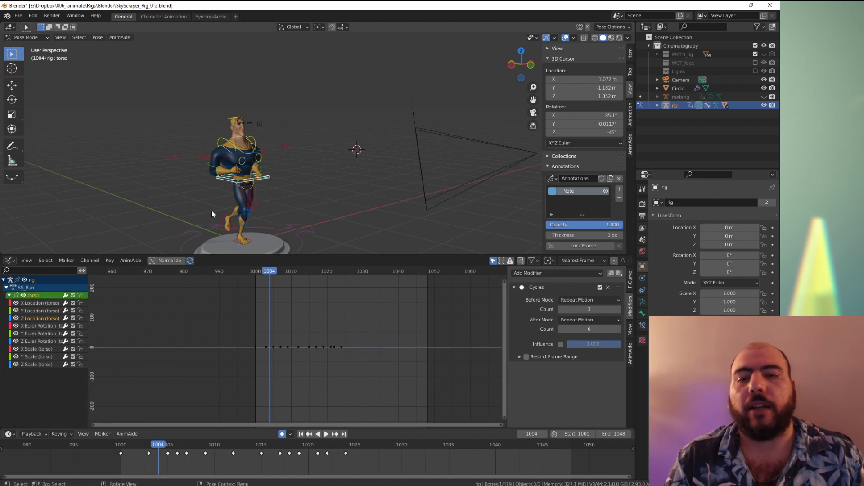
pyautogui.click(282, 177)
pyautogui.press('a')
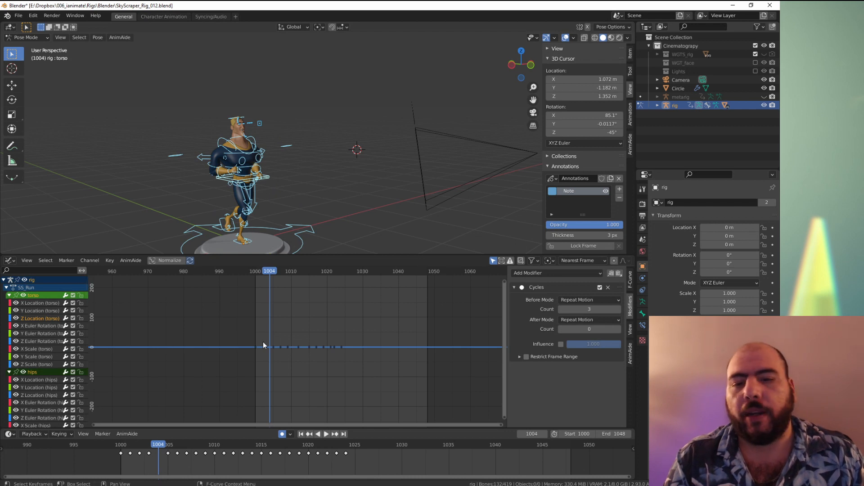
pyautogui.moveTo(263, 272)
pyautogui.mouseDown()
pyautogui.moveTo(320, 274)
pyautogui.moveTo(260, 277)
pyautogui.moveTo(269, 274)
pyautogui.mouseUp()
pyautogui.click(98, 37)
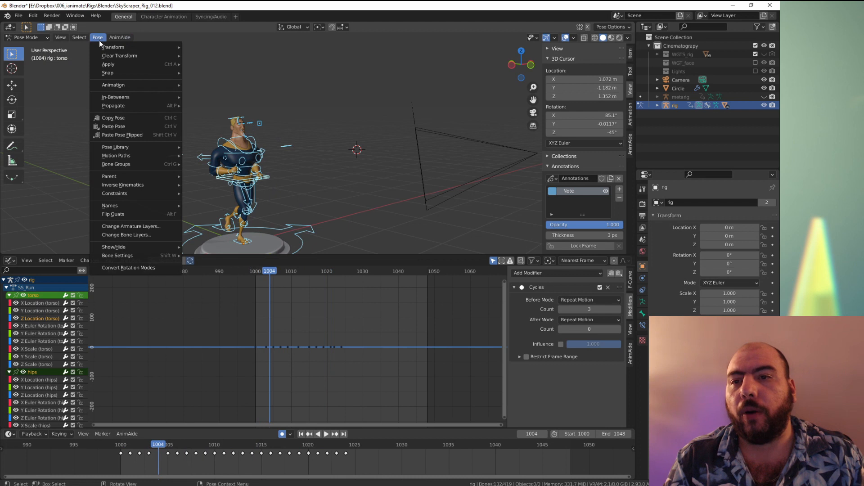
pyautogui.moveTo(109, 85)
pyautogui.click(250, 124)
pyautogui.moveTo(263, 126); pyautogui.dragTo(409, 69)
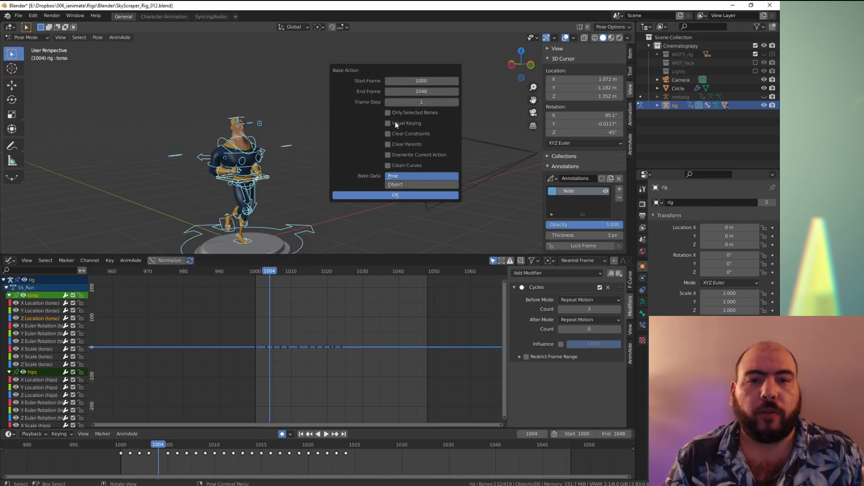
# Step: Bake the pose action with end frame 1024 and a frame step of 2
pyautogui.click(413, 103)
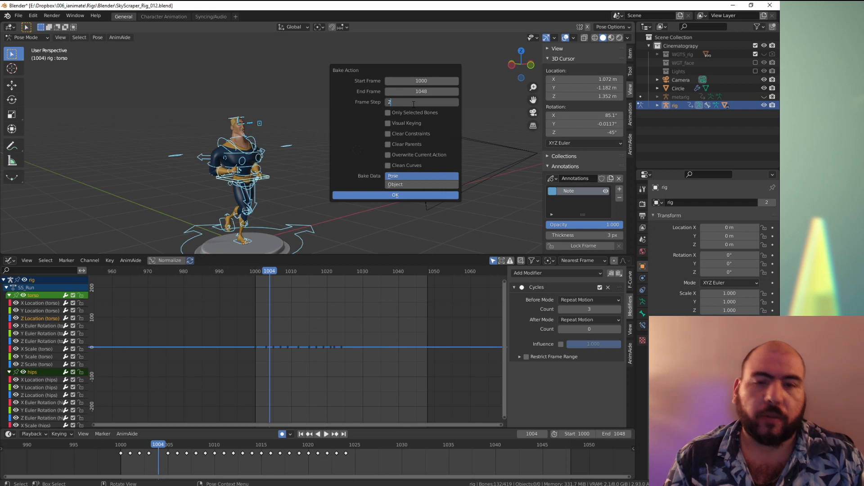
pyautogui.press('Return')
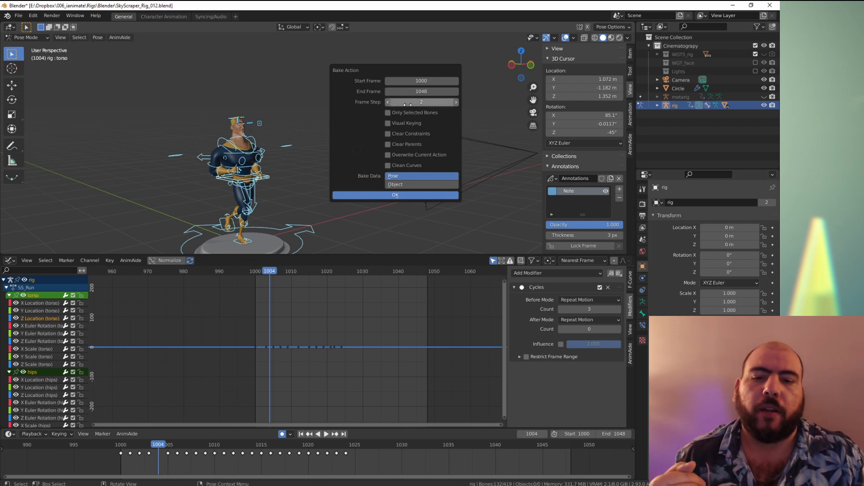
pyautogui.click(413, 91)
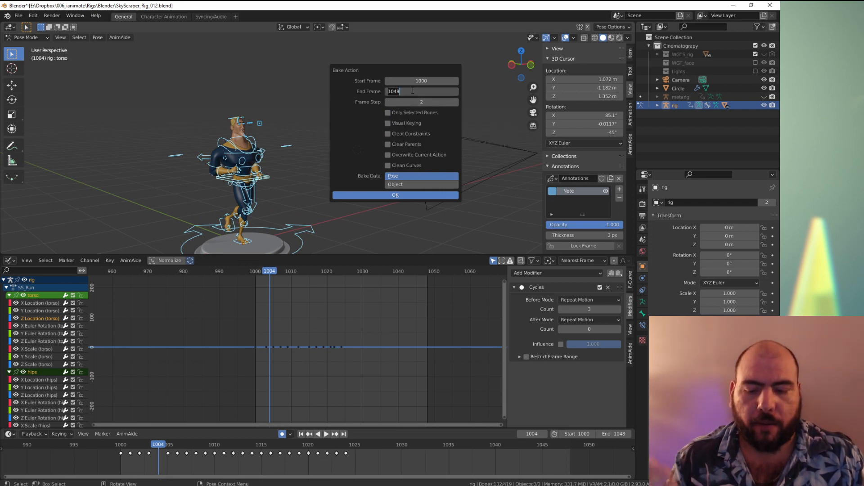
pyautogui.write('1024')
pyautogui.press('Return')
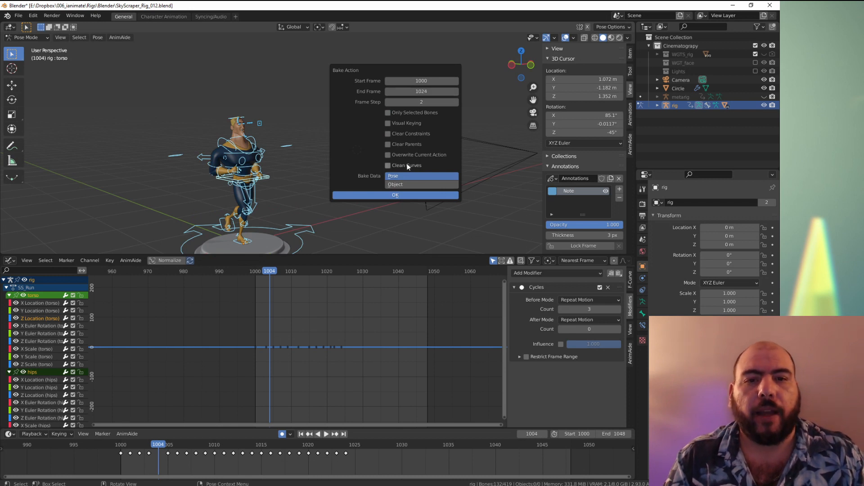
pyautogui.click(407, 195)
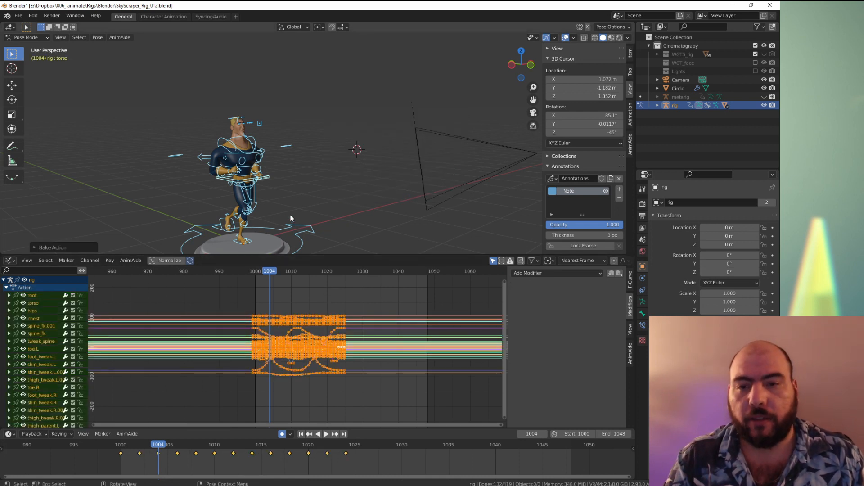
# Step: Set all the baked keyframes to Constant interpolation in the Dope Sheet and play back the animation with the rig controls hidden
pyautogui.hotkey('ctrl', 'Tab')
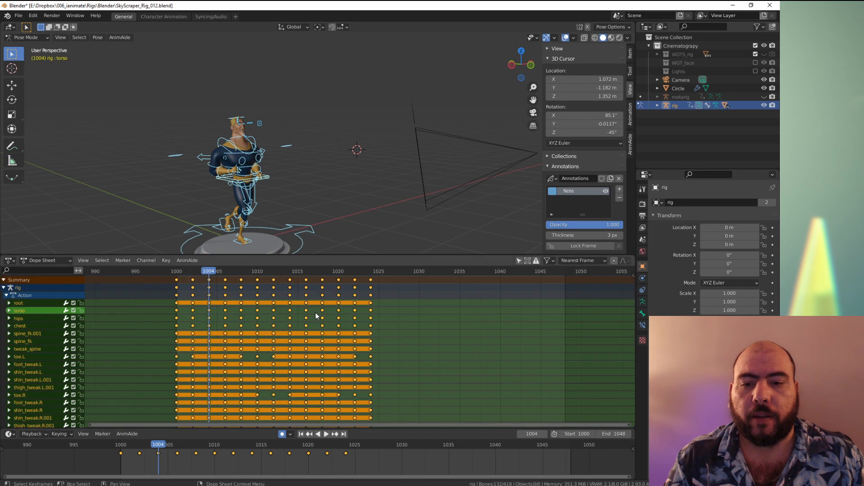
pyautogui.click(458, 348)
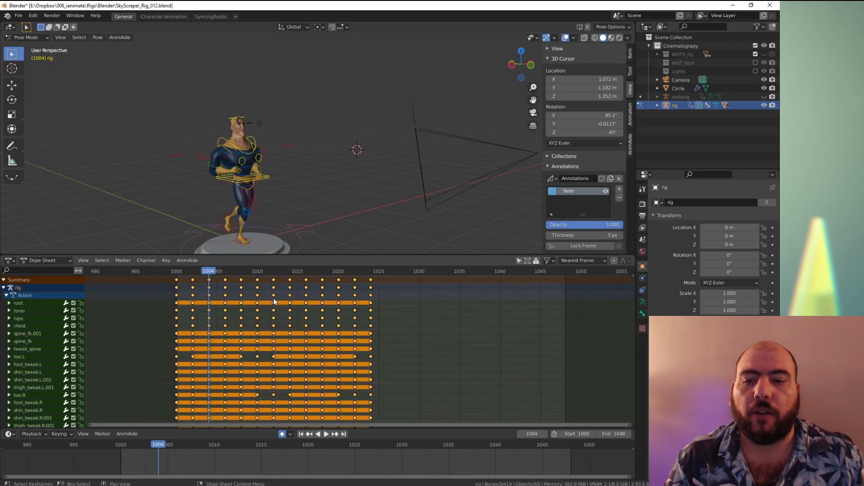
pyautogui.press('t')
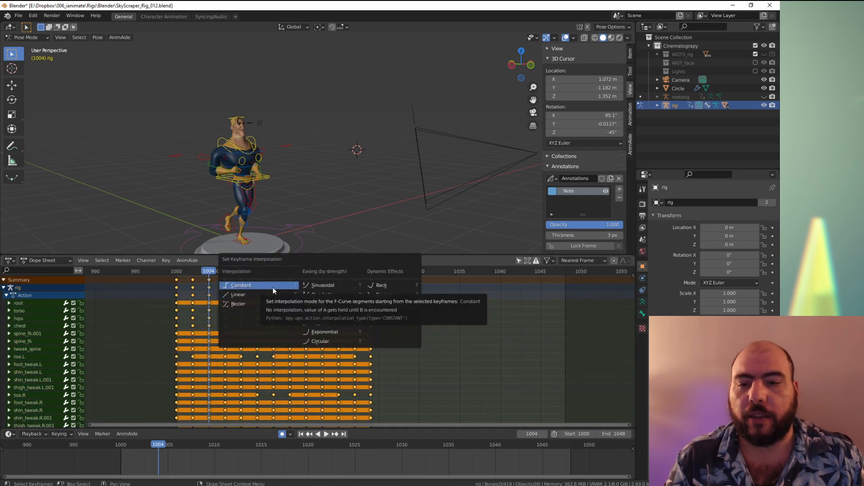
pyautogui.click(273, 287)
pyautogui.press('space')
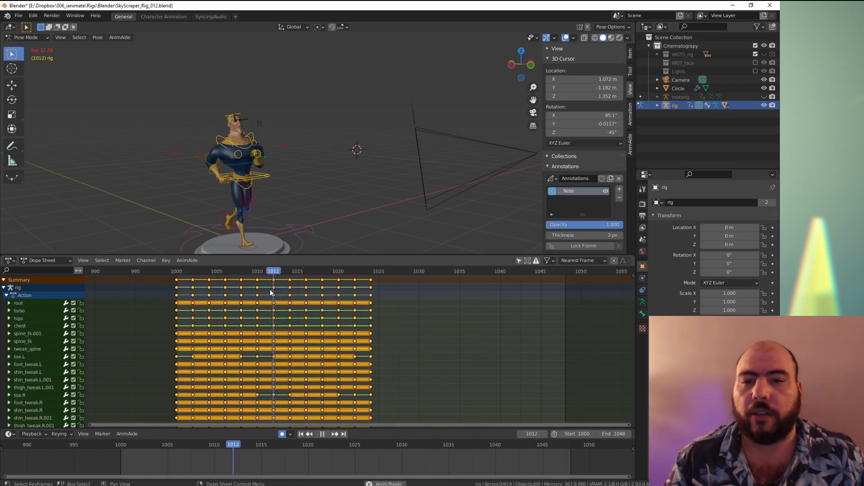
pyautogui.hotkey('shift', 'h')
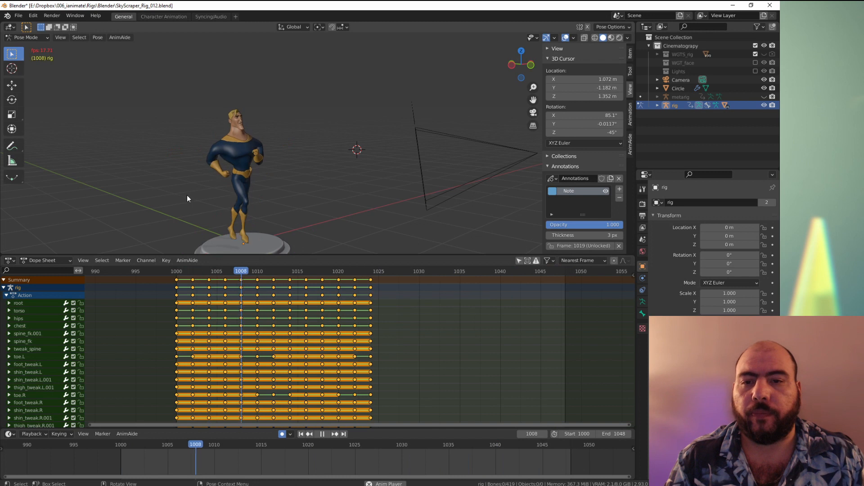
pyautogui.press('Escape')
# Step: Try to loop the baked keyframes from the Dope Sheet with Make Cyclic (F-Modifier) and play back the animation
pyautogui.hotkey('shift', 'e')
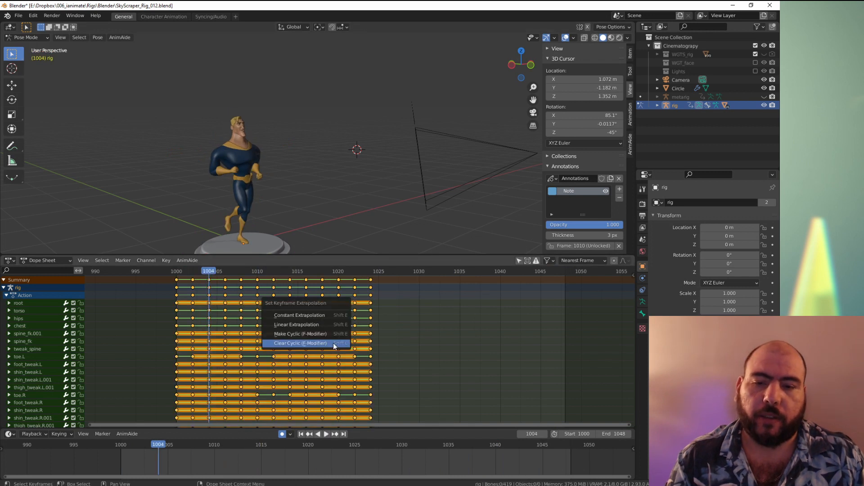
pyautogui.click(334, 333)
pyautogui.press('space')
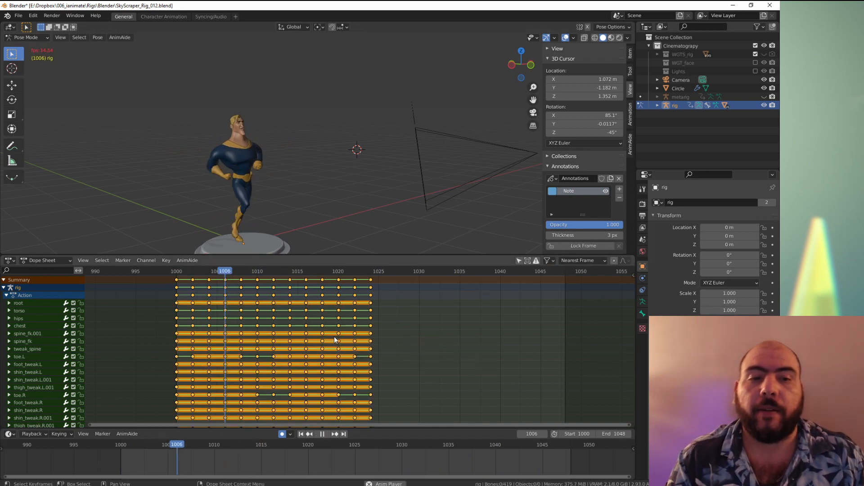
pyautogui.press('space')
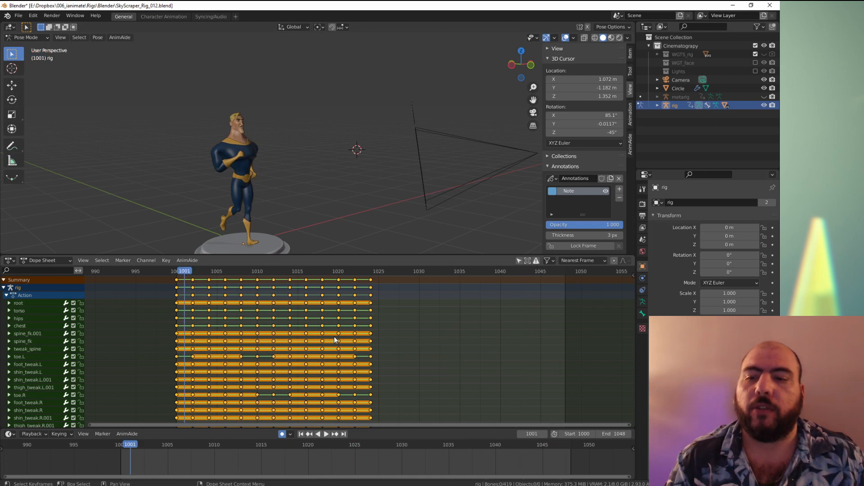
# Step: Make all the rig's baked curves cyclic in the Graph Editor with every bone selected, and return to the Dope Sheet
pyautogui.hotkey('ctrl', 'Tab')
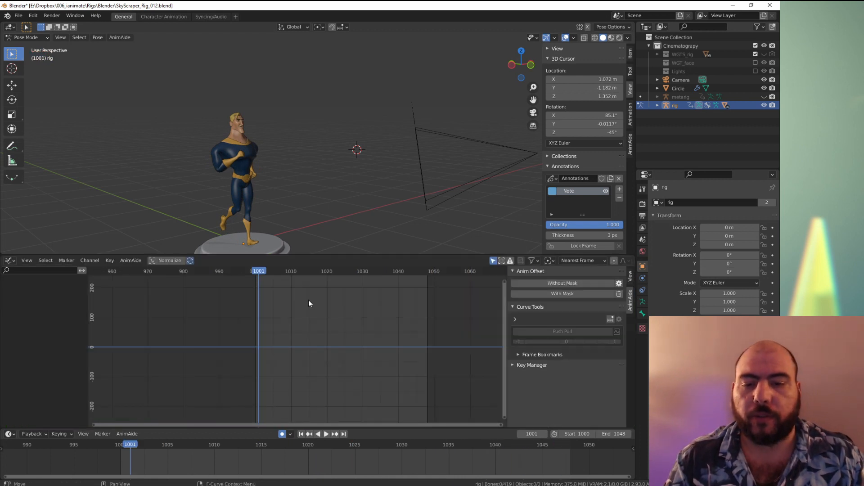
pyautogui.press('Home')
pyautogui.hotkey('shift', 'alt', 'z')
pyautogui.hotkey('shift', 'alt', 'z')
pyautogui.press('a')
pyautogui.press('a')
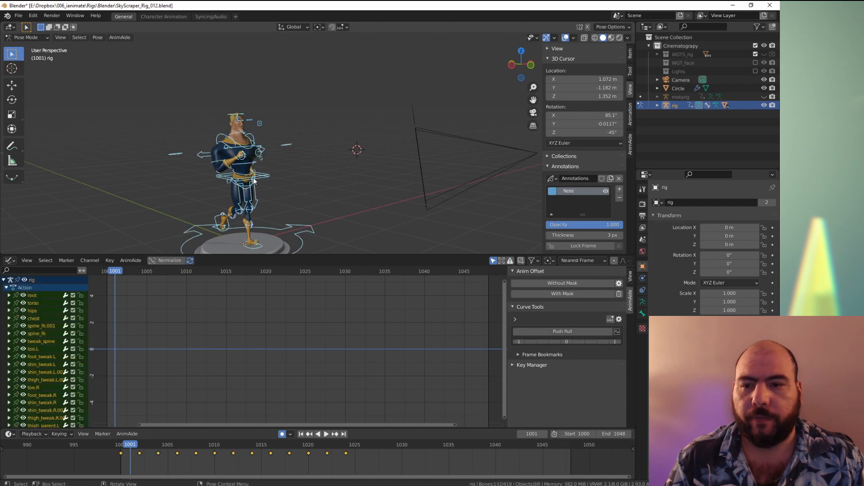
pyautogui.press('a')
pyautogui.press('a')
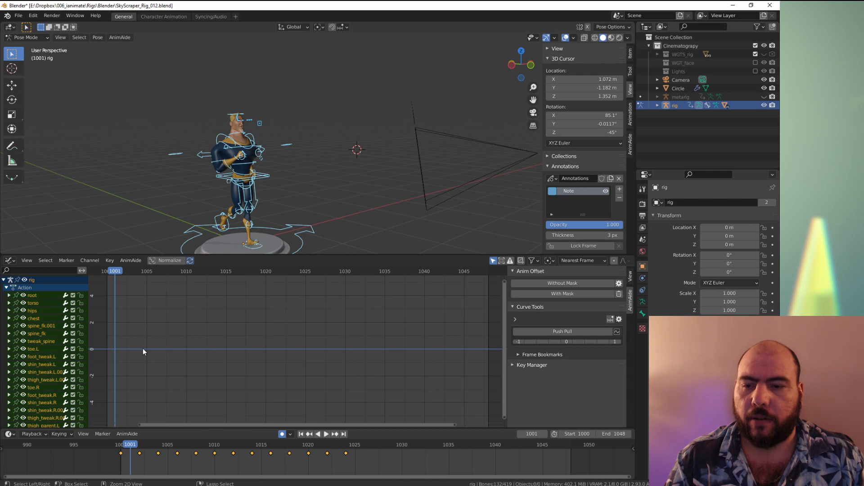
pyautogui.hotkey('shift', 'e')
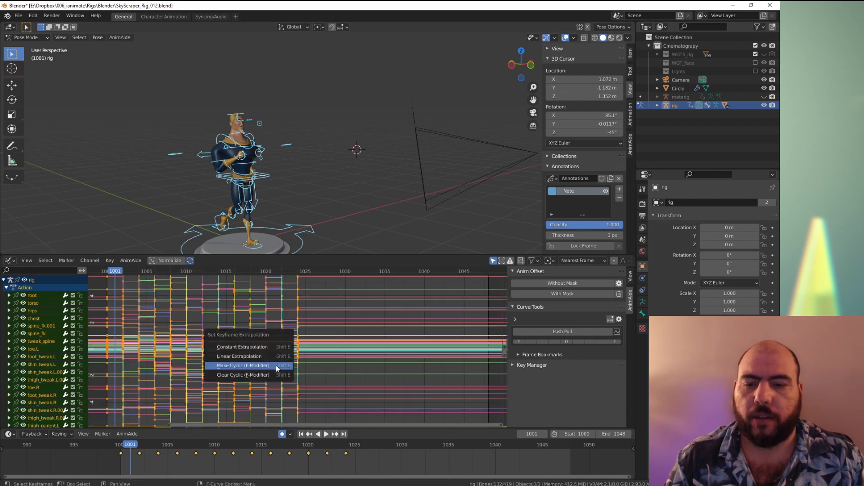
pyautogui.click(277, 366)
pyautogui.hotkey('ctrl', 'Tab')
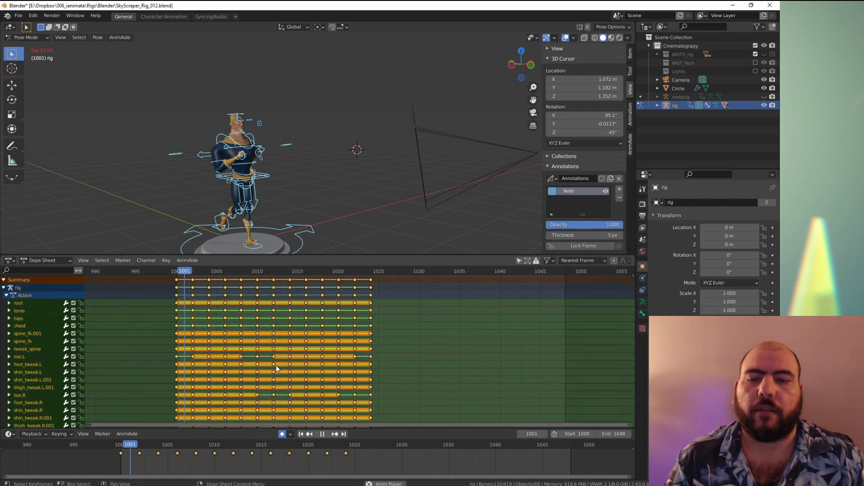
# Step: Play back the looped, stepped animation in the viewport with the rig controls hidden
pyautogui.press('space')
pyautogui.hotkey('alt', 'shift', 'z')
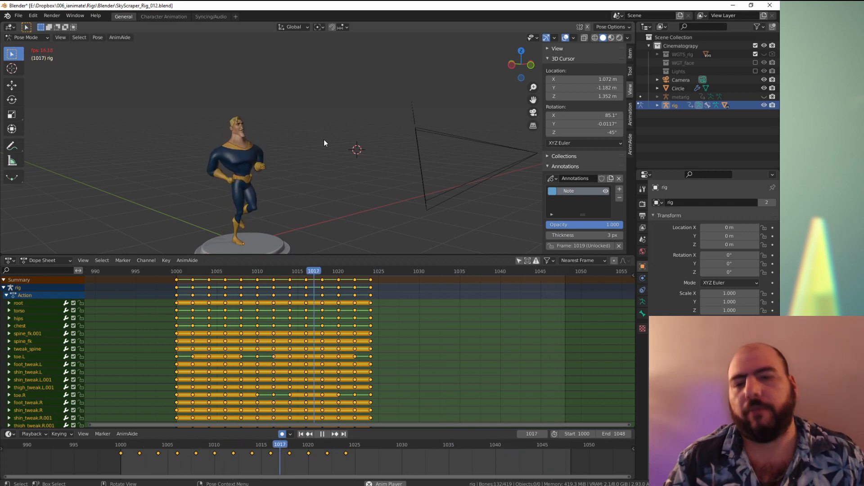
pyautogui.press('space')
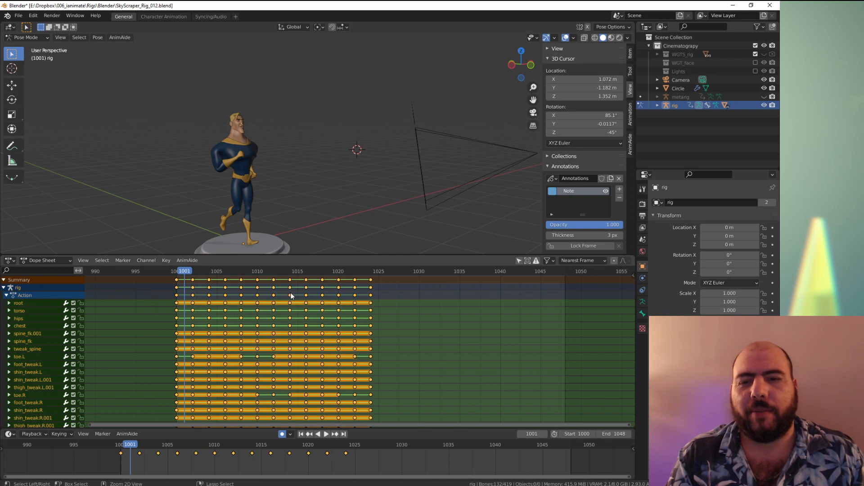
# Step: Undo the cyclic looping, Constant interpolation and bake back to the original SS_Run action, and show the rig controls again
pyautogui.hotkey('ctrl', 'z')
pyautogui.hotkey('ctrl', 'z')
pyautogui.hotkey('ctrl', 'z')
pyautogui.hotkey('ctrl', 'z')
pyautogui.hotkey('ctrl', 'z')
pyautogui.hotkey('ctrl', 'z')
pyautogui.hotkey('ctrl', 'z')
pyautogui.hotkey('ctrl', 'z')
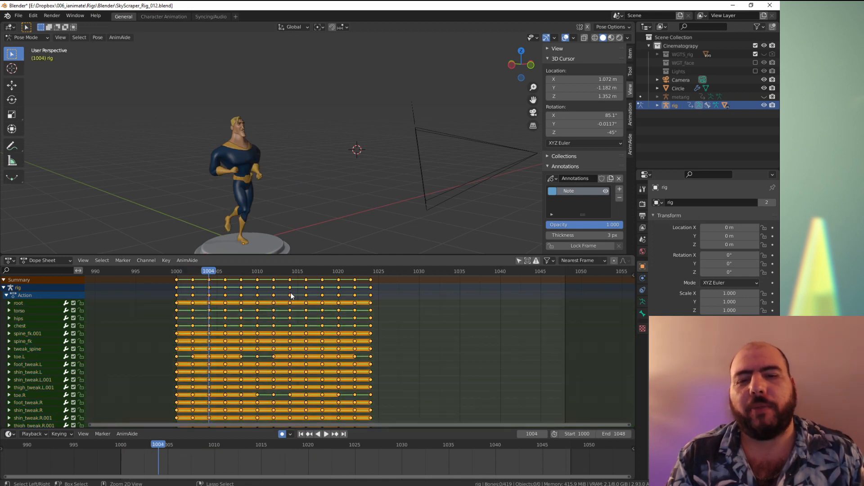
pyautogui.hotkey('ctrl', 'z')
pyautogui.hotkey('ctrl', 'z')
pyautogui.hotkey('ctrl', 'z')
pyautogui.hotkey('ctrl', 'z')
pyautogui.hotkey('ctrl', 'z')
pyautogui.hotkey('ctrl', 'z')
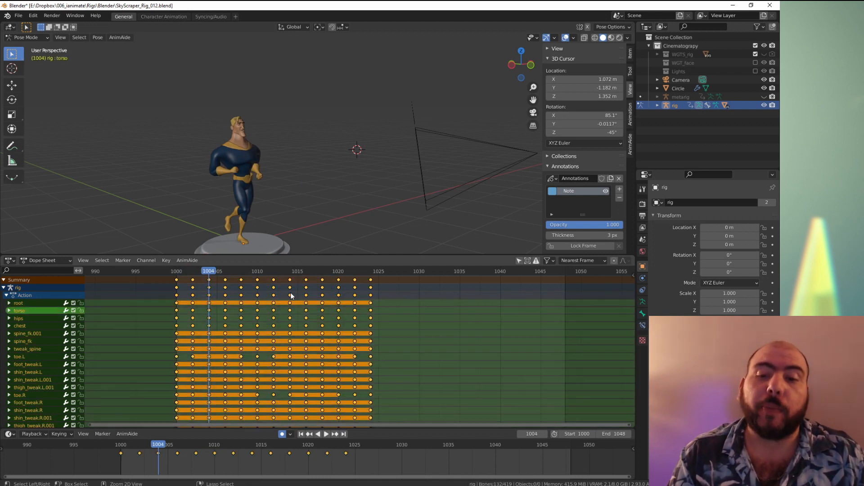
pyautogui.hotkey('ctrl', 'z')
pyautogui.hotkey('ctrl', 'z')
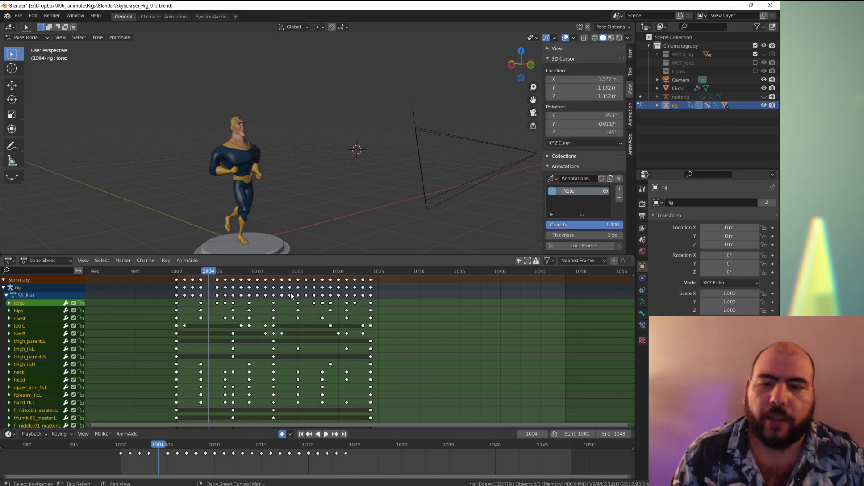
pyautogui.hotkey('alt', 'h')
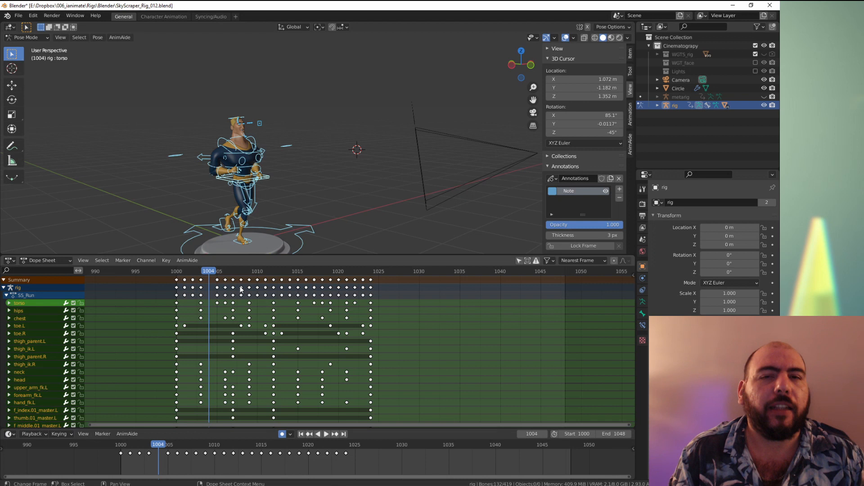
# Step: Add an Animation workspace, change its main 3D viewport to the Nonlinear Animation editor, and show the Dope Sheet below it
pyautogui.click(236, 17)
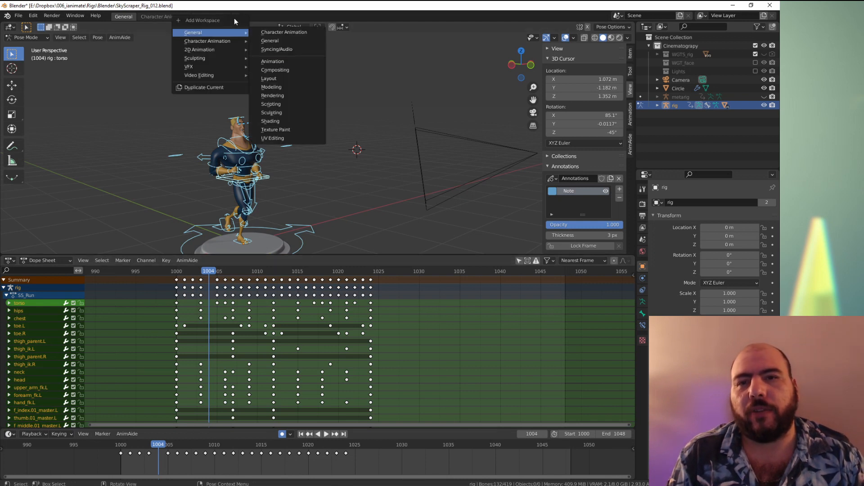
pyautogui.click(269, 61)
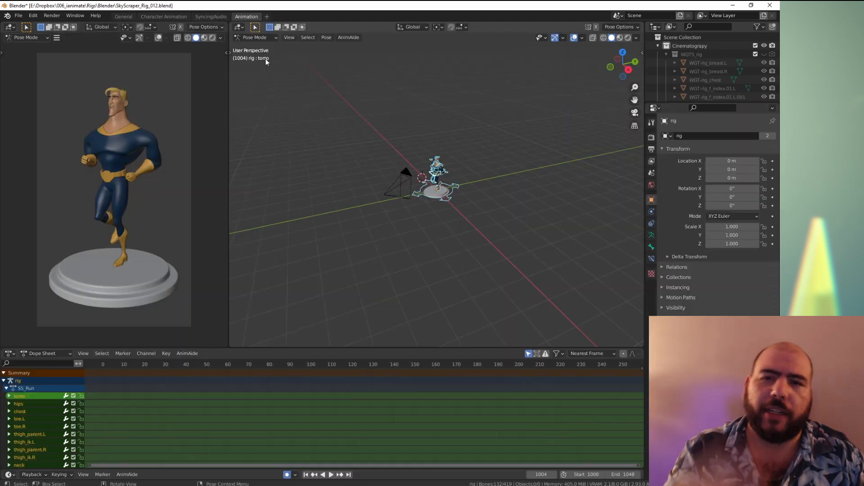
pyautogui.click(239, 26)
pyautogui.click(344, 88)
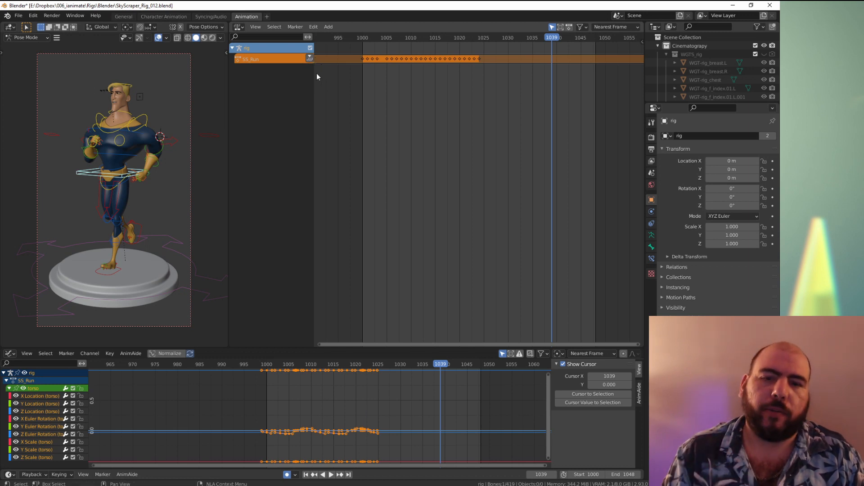
pyautogui.hotkey('ctrl', 'Tab')
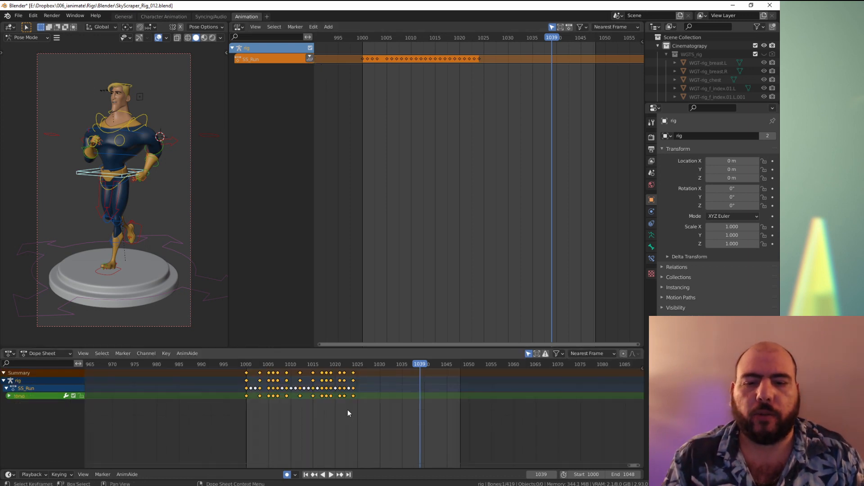
# Step: Push the SS_Run action down into an NLA strip and switch the Dope Sheet to Action Editor mode
pyautogui.click(310, 59)
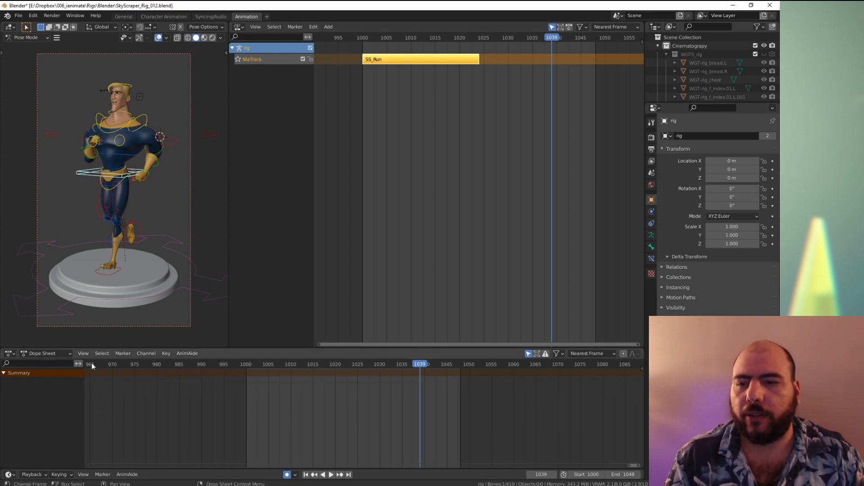
pyautogui.click(63, 353)
pyautogui.click(65, 373)
pyautogui.click(53, 356)
pyautogui.click(52, 370)
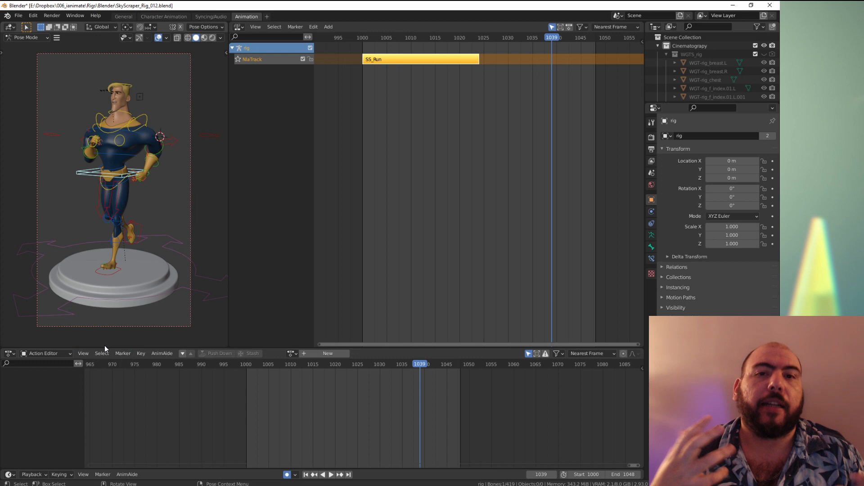
# Step: Play back the SS_Run strip, examine its keyframes in tweak mode with all bones selected, and leave tweak mode
pyautogui.press('space')
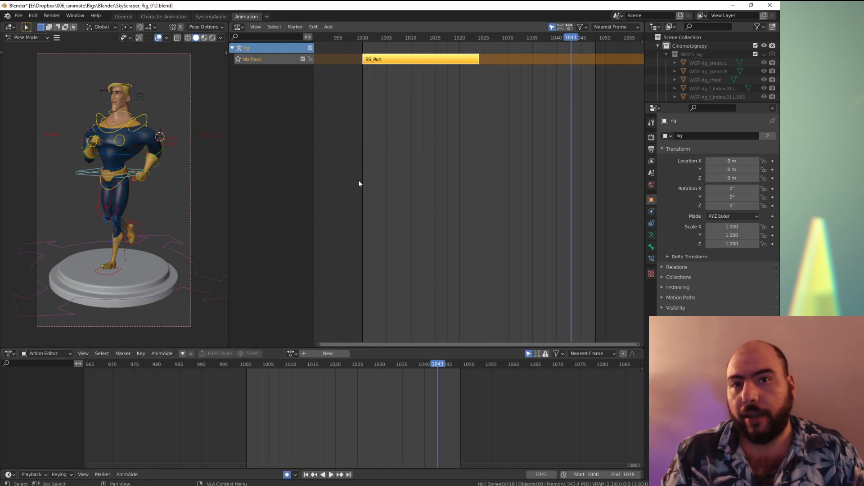
pyautogui.click(412, 38)
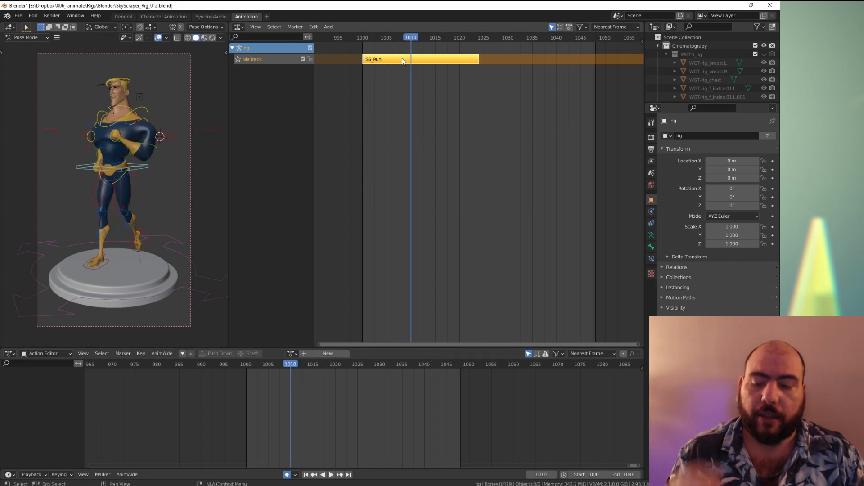
pyautogui.press('Tab')
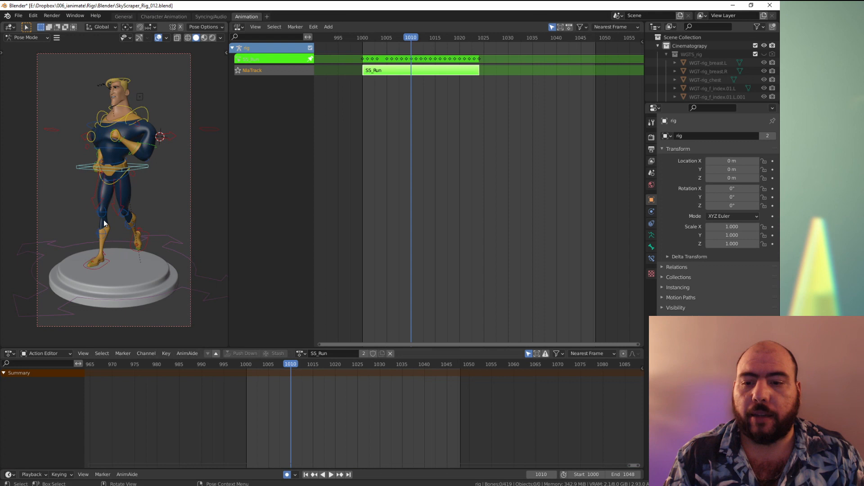
pyautogui.press('a')
pyautogui.scroll(3, 427, 404)
pyautogui.keyDown('ctrl'); pyautogui.moveTo(426, 403); pyautogui.dragTo(397, 413, button='middle'); pyautogui.keyUp('ctrl')
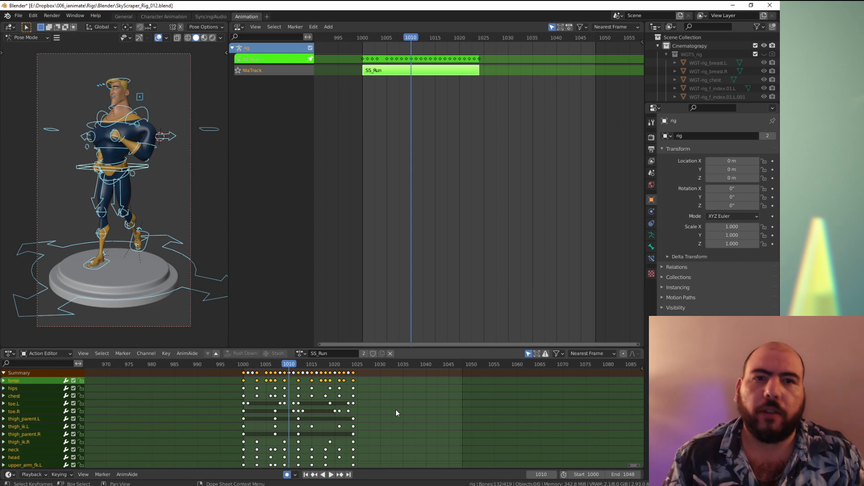
pyautogui.press('Tab')
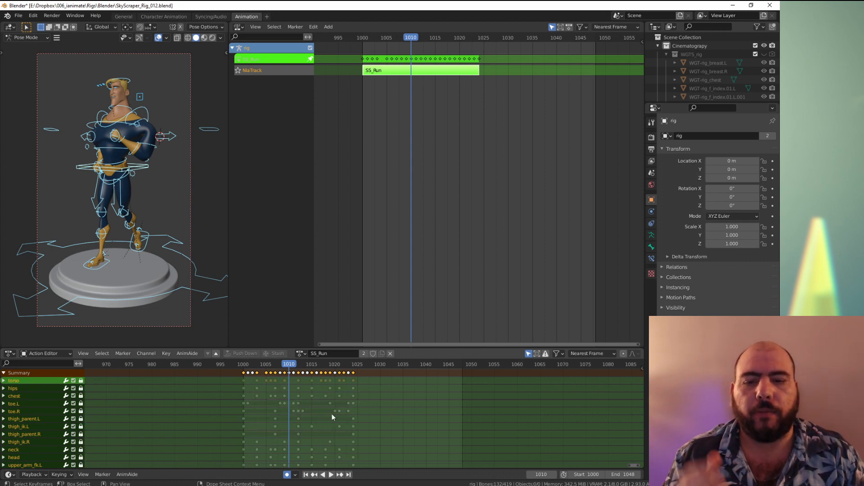
pyautogui.press('Tab')
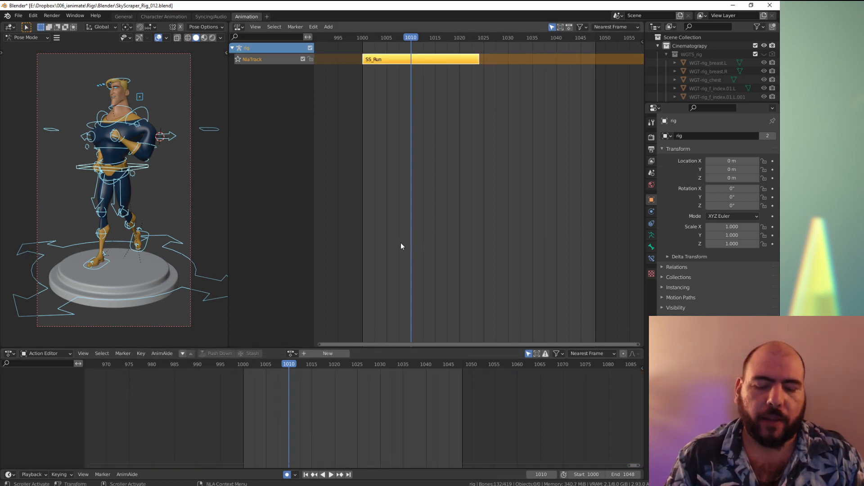
# Step: Display the SS_Run strip's properties with the Action Clip settings expanded, and scrub the animation to frame 1015
pyautogui.press('n')
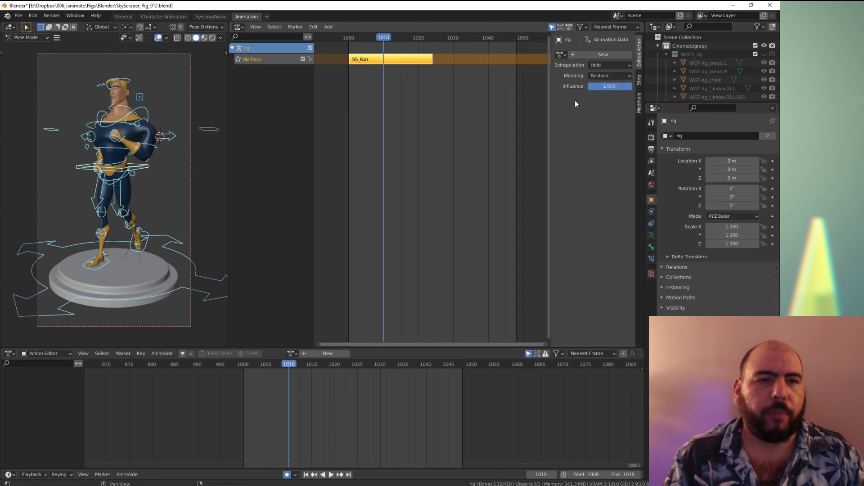
pyautogui.moveTo(405, 94); pyautogui.dragTo(412, 93, button='middle')
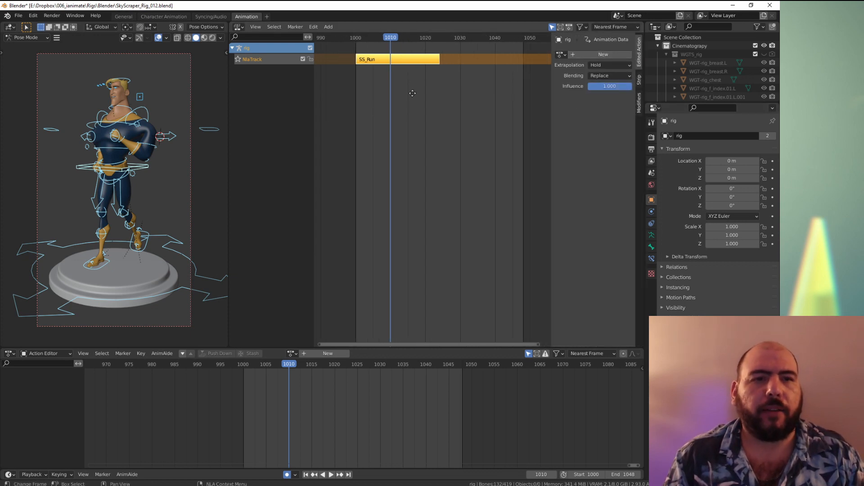
pyautogui.click(640, 81)
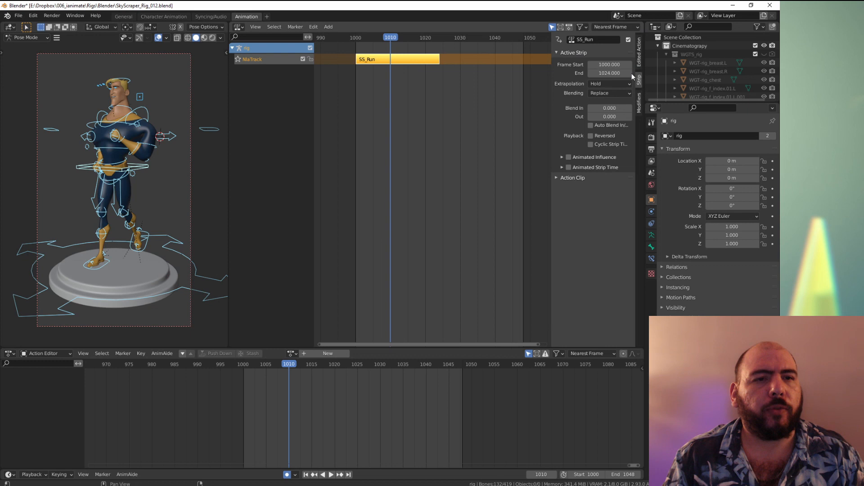
pyautogui.click(572, 178)
pyautogui.moveTo(408, 136); pyautogui.dragTo(401, 135, button='middle')
pyautogui.click(362, 38)
pyautogui.click(393, 46)
pyautogui.click(366, 58)
pyautogui.moveTo(366, 40); pyautogui.dragTo(401, 39)
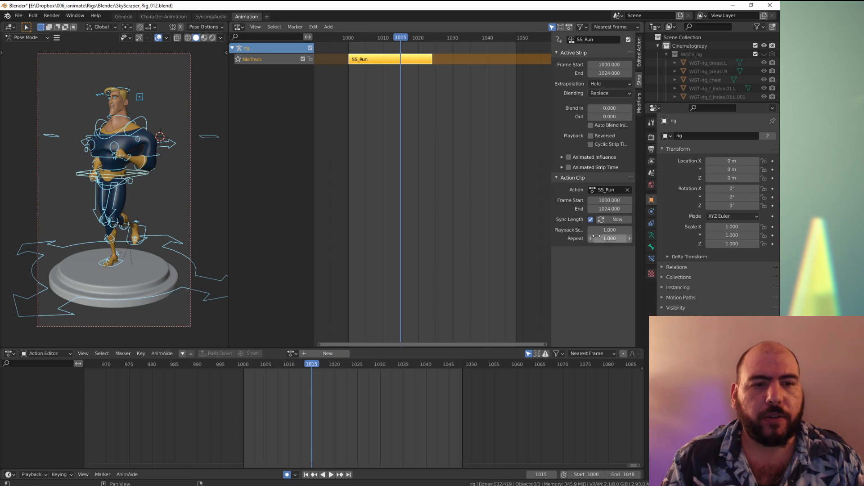
pyautogui.moveTo(550, 233); pyautogui.dragTo(540, 232)
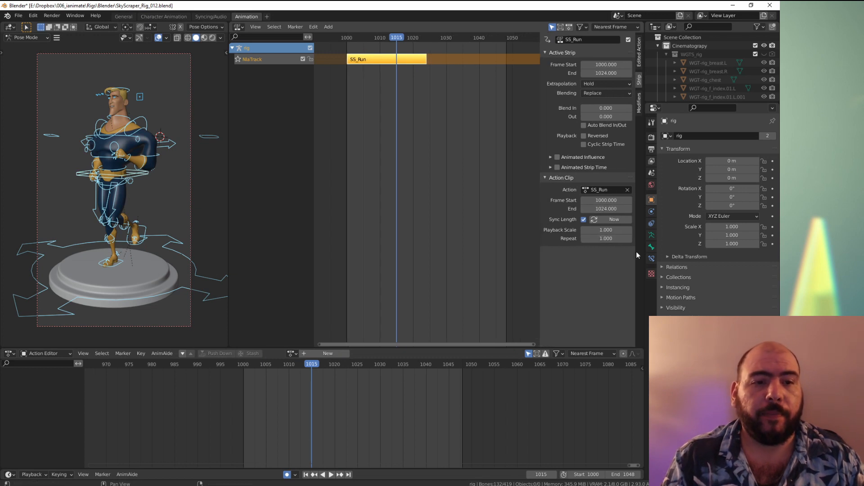
# Step: Set the SS_Run strip's Repeat to 2 and play back the repeated run cycle
pyautogui.moveTo(606, 238)
pyautogui.mouseDown()
pyautogui.moveTo(625, 238)
pyautogui.moveTo(605, 238)
pyautogui.moveTo(618, 238)
pyautogui.mouseUp()
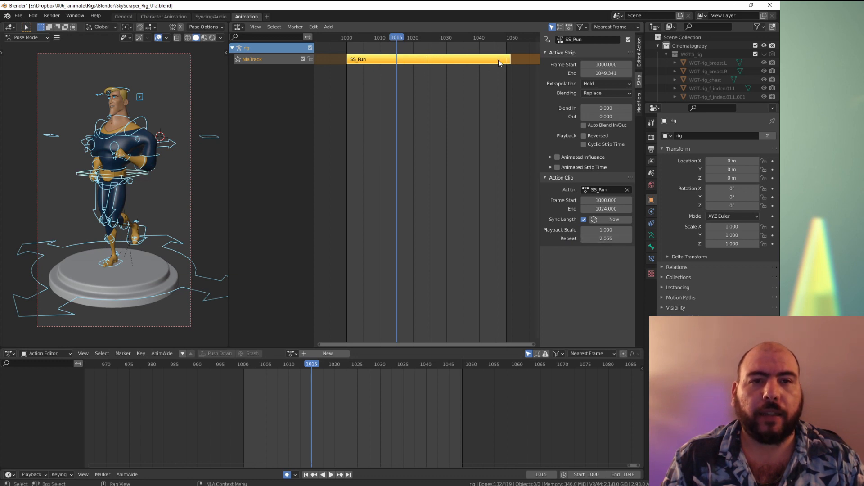
pyautogui.moveTo(598, 239); pyautogui.dragTo(591, 239)
pyautogui.click(593, 239)
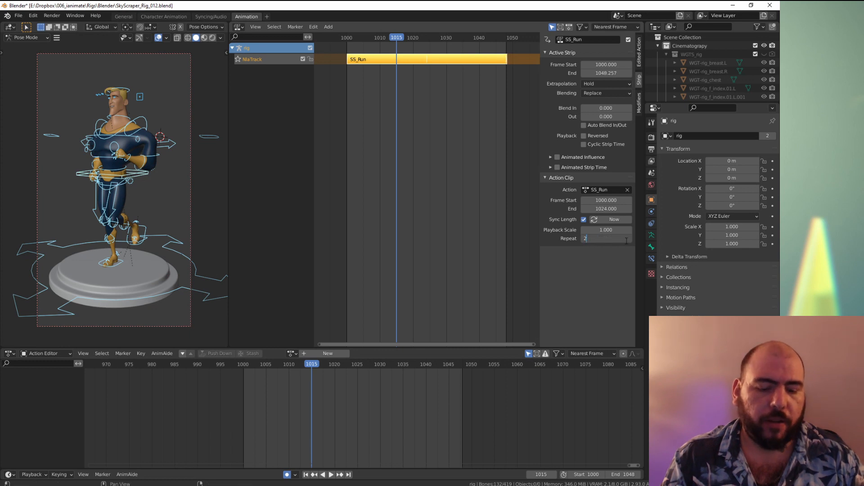
pyautogui.press('Return')
pyautogui.click(383, 136)
pyautogui.press('space')
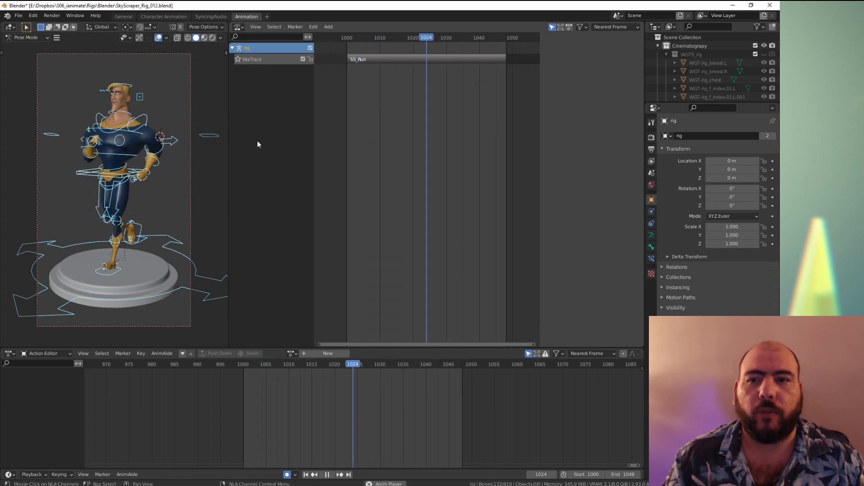
pyautogui.press('space')
# Step: Add a Stepped Interpolation modifier to the SS_Run strip and play back the animation
pyautogui.click(374, 62)
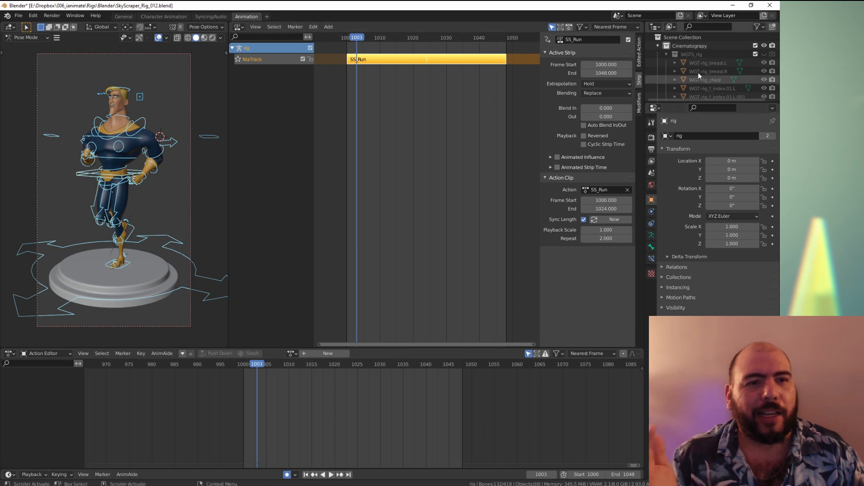
pyautogui.click(639, 107)
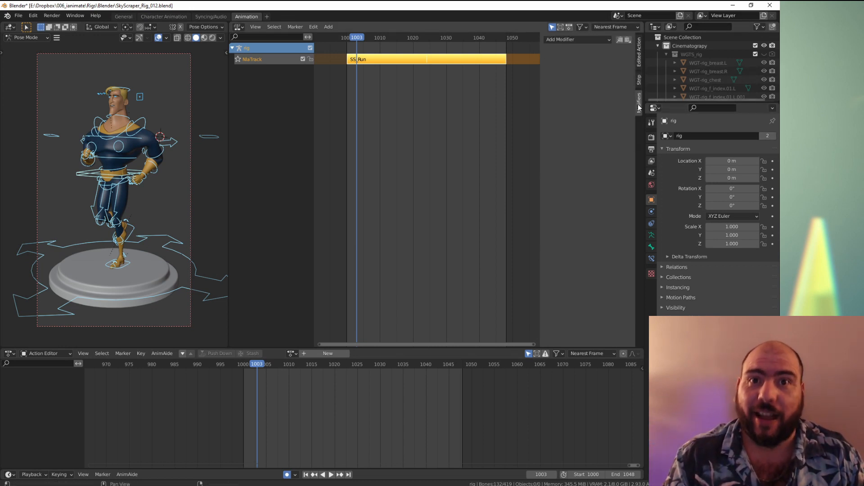
pyautogui.click(577, 40)
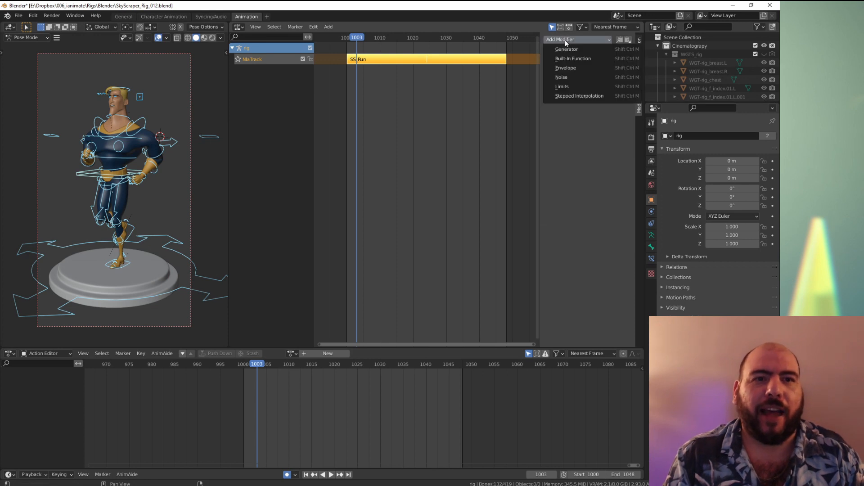
pyautogui.click(568, 96)
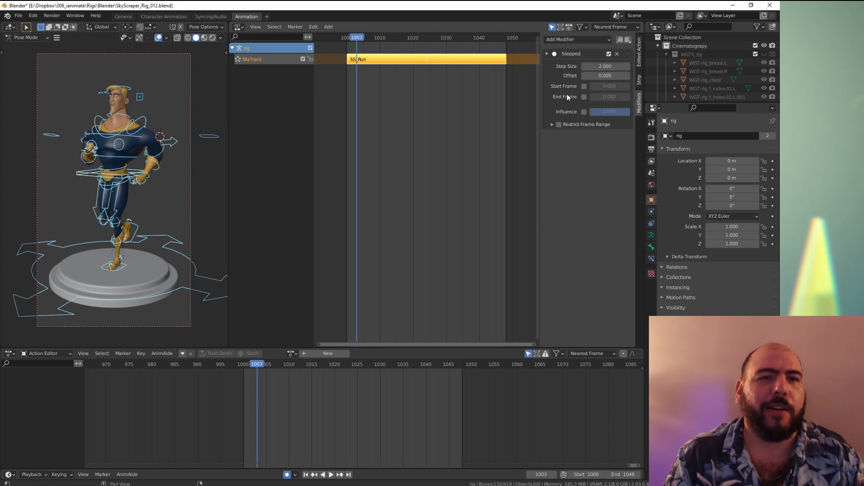
pyautogui.press('space')
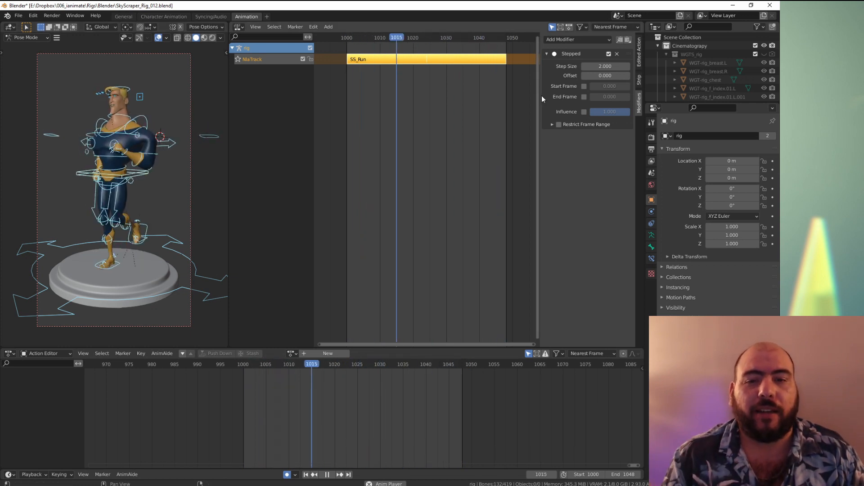
pyautogui.press('space')
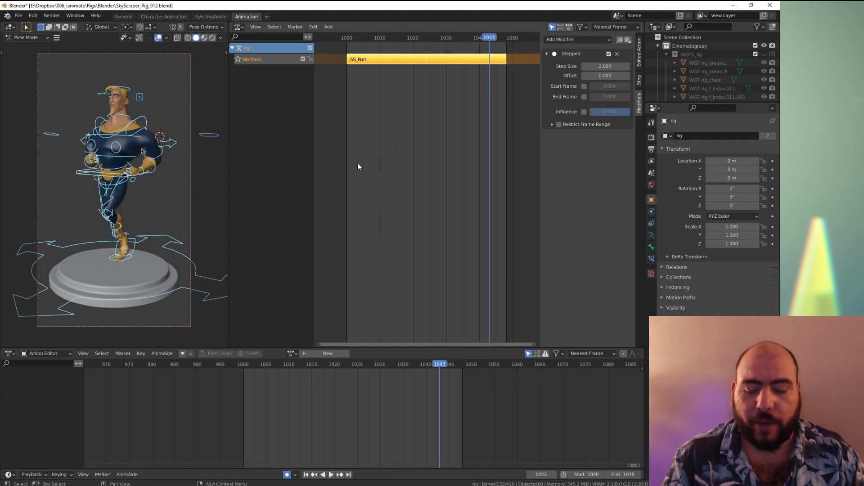
# Step: Enter tweak mode on the SS_Run strip, scrub to frame 1015, and display all its F-curves in the Graph Editor
pyautogui.press('Tab')
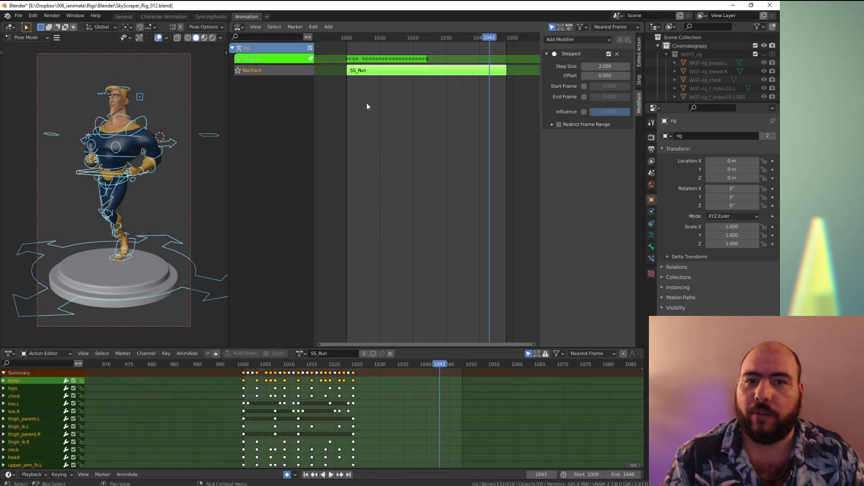
pyautogui.click(428, 412)
pyautogui.moveTo(244, 370); pyautogui.dragTo(312, 396)
pyautogui.hotkey('ctrl', 'Tab')
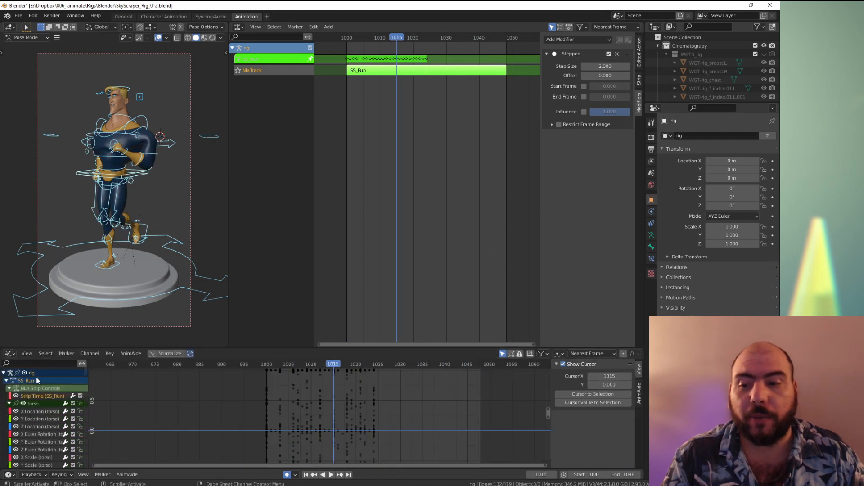
pyautogui.press('a')
# Step: Enable Only Selected Curve Keyframes and isolate the torso's Z Location curve in the Graph Editor
pyautogui.click(25, 354)
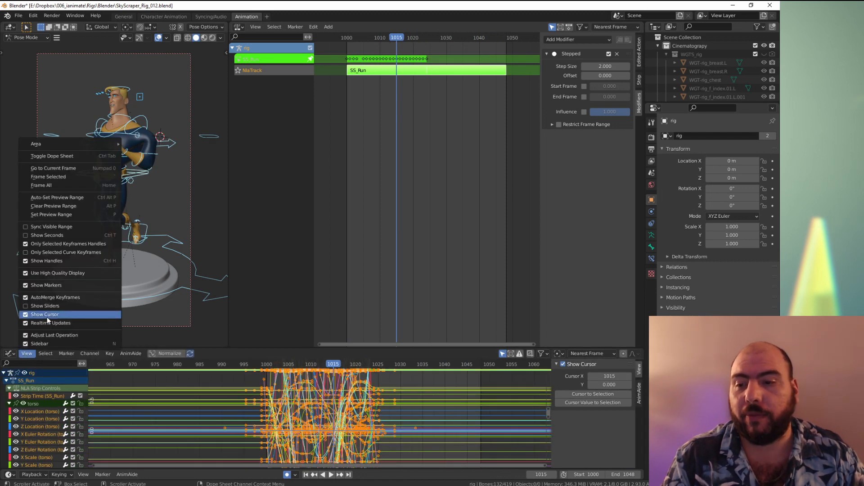
pyautogui.click(53, 253)
pyautogui.click(446, 421)
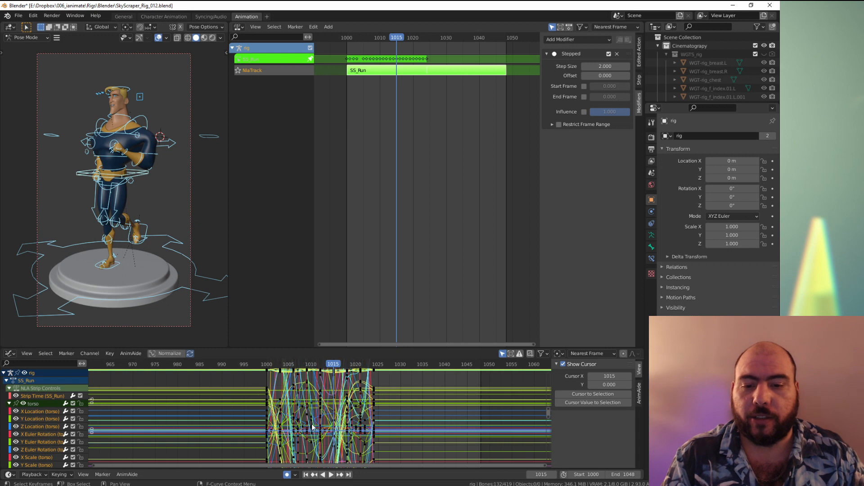
pyautogui.press('Home')
pyautogui.click(48, 424)
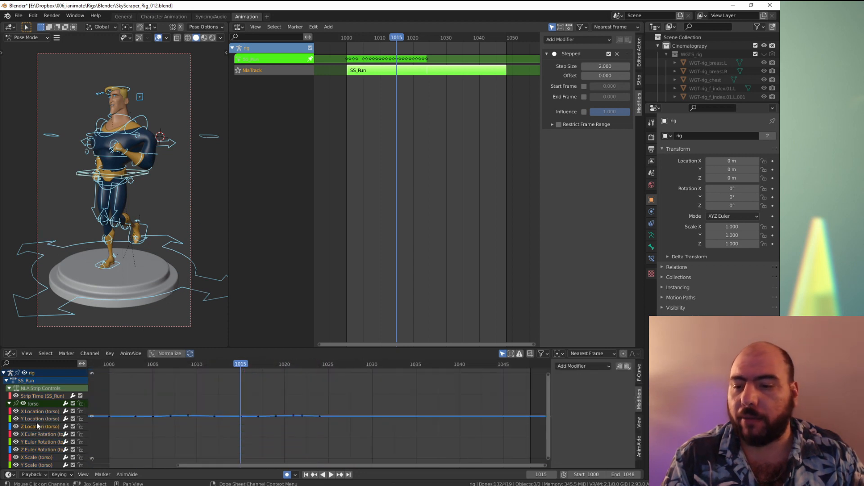
pyautogui.press('a')
pyautogui.press('Home')
# Step: Reposition the torso's Z Location keyframes near frames 1015 and 1019
pyautogui.click(354, 432)
pyautogui.moveTo(379, 433); pyautogui.dragTo(342, 465)
pyautogui.press('g')
pyautogui.click(372, 437)
pyautogui.moveTo(372, 437); pyautogui.dragTo(376, 412, button='middle')
pyautogui.moveTo(440, 395); pyautogui.dragTo(431, 427, button='middle')
pyautogui.moveTo(434, 425); pyautogui.dragTo(408, 385)
pyautogui.press('g')
pyautogui.click(441, 400)
# Step: Rotate the Z Location keyframes at frames 1021 and 1022 to reshape the second peak, and move the one at 1022
pyautogui.moveTo(489, 377); pyautogui.dragTo(461, 406)
pyautogui.press('r')
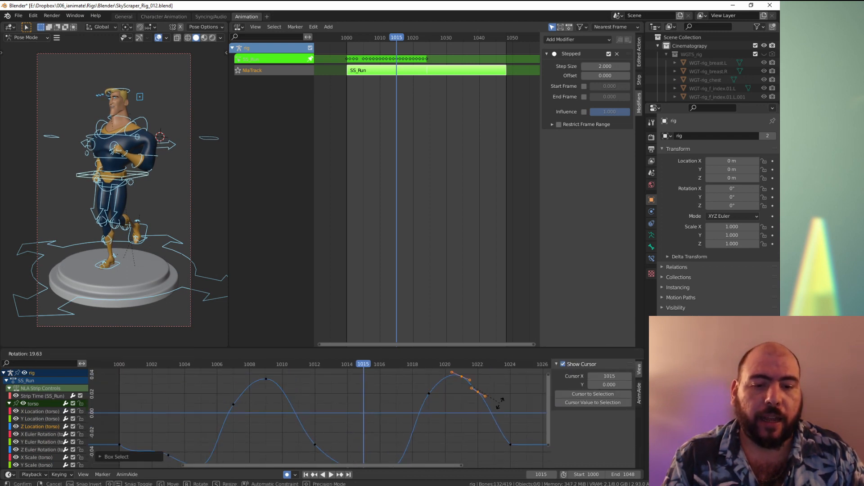
pyautogui.click(501, 398)
pyautogui.moveTo(502, 384); pyautogui.dragTo(469, 407)
pyautogui.press('r')
pyautogui.click(516, 411)
pyautogui.press('g')
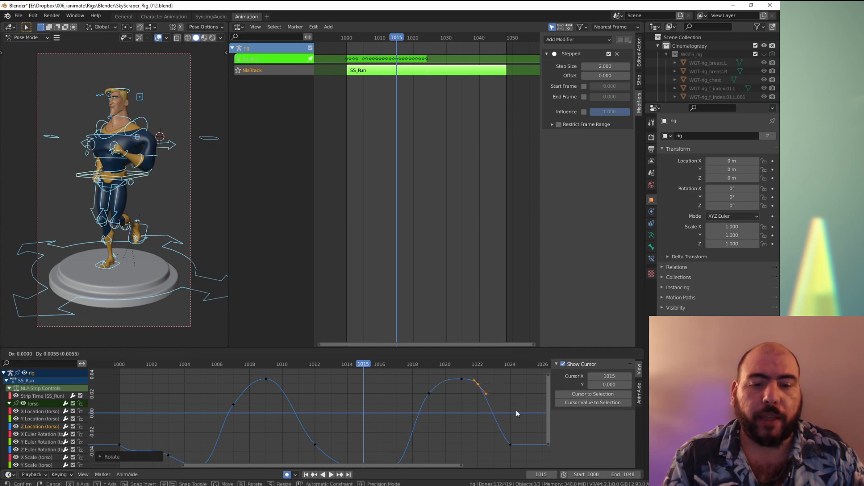
pyautogui.click(516, 406)
# Step: Move the Z Location keyframe at frame 1007, and move and rotate the one at frame 1003
pyautogui.moveTo(201, 388); pyautogui.dragTo(257, 416)
pyautogui.press('g')
pyautogui.click(256, 409)
pyautogui.moveTo(135, 418); pyautogui.dragTo(143, 399, button='middle')
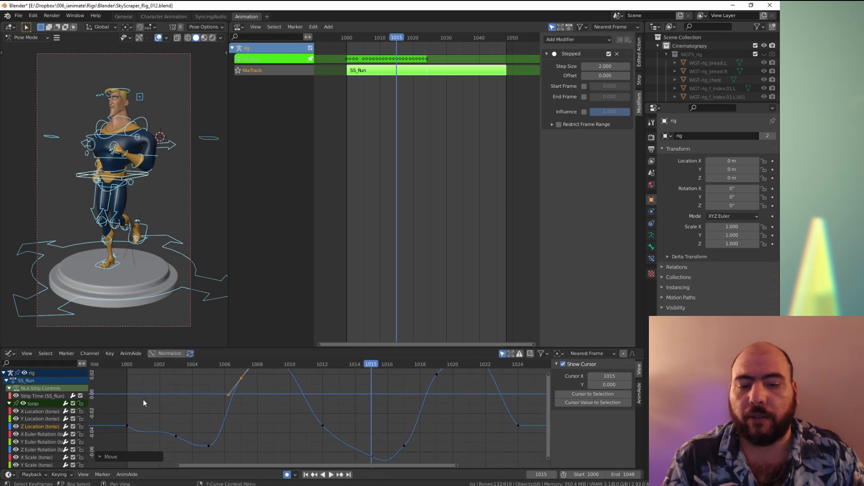
pyautogui.moveTo(184, 422); pyautogui.dragTo(165, 448)
pyautogui.press('g')
pyautogui.click(189, 430)
pyautogui.press('r')
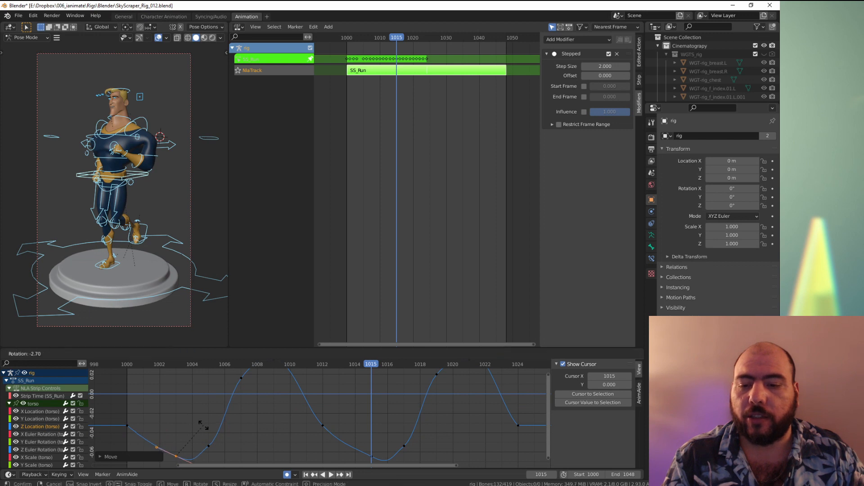
pyautogui.click(196, 417)
pyautogui.press('r')
pyautogui.click(240, 439)
pyautogui.moveTo(254, 416); pyautogui.dragTo(249, 436, button='middle')
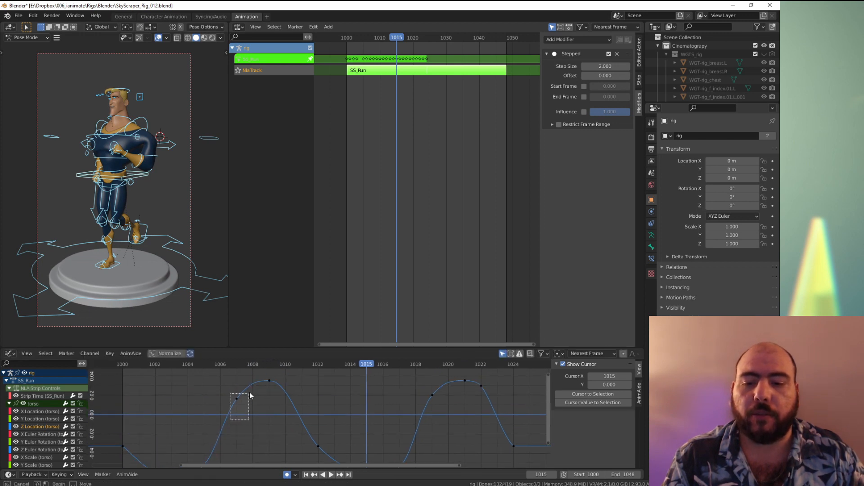
# Step: Switch the rig to Object Mode, hide the viewport overlays, and play back the edited run cycle
pyautogui.hotkey('ctrl', 'Tab')
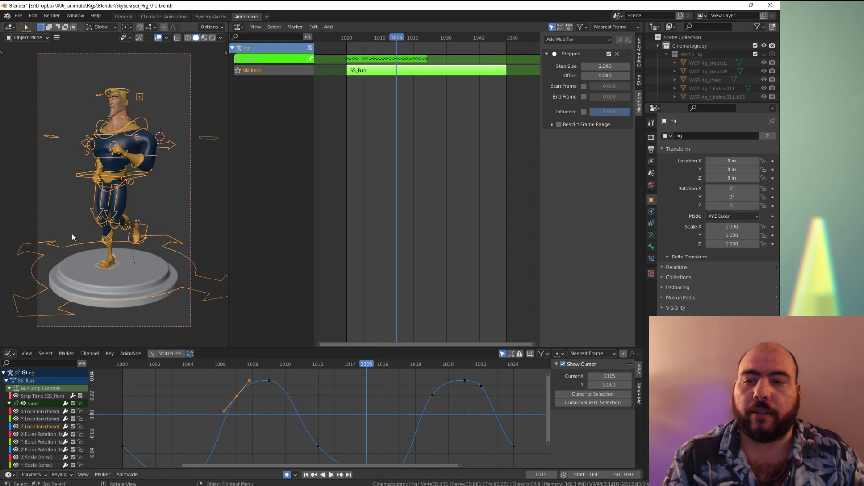
pyautogui.press('space')
pyautogui.hotkey('shift', 'alt', 'z')
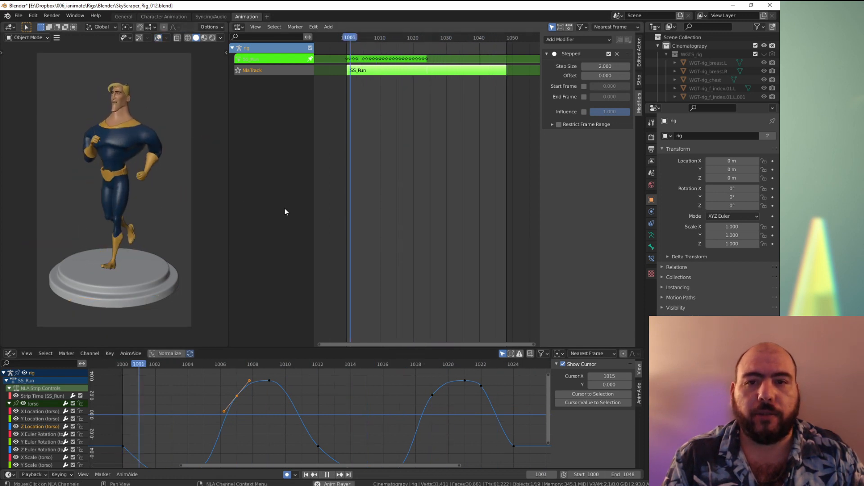
pyautogui.press('space')
# Step: Scrub to frame 1007 and adjust the position of the torso's Z Location keyframe there
pyautogui.moveTo(213, 365); pyautogui.dragTo(238, 369)
pyautogui.press('g')
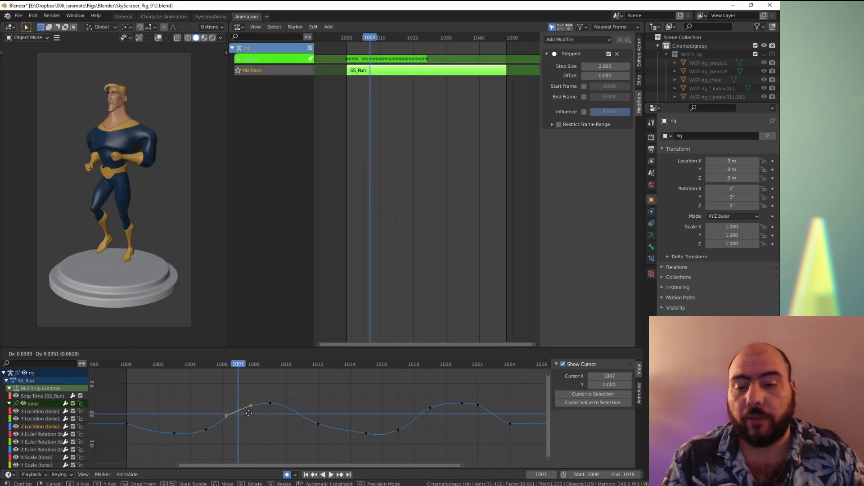
pyautogui.click(248, 416)
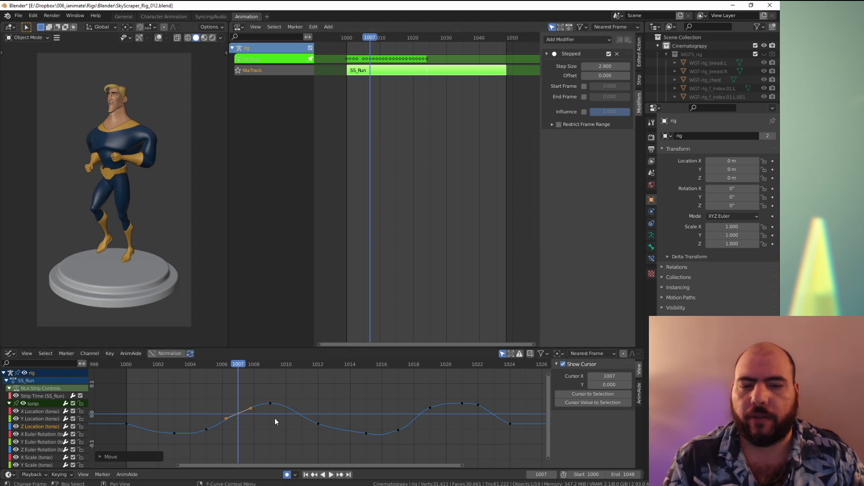
# Step: Try a Stepped Interpolation modifier on the torso's Z Location curve, remove it, and play back the animation
pyautogui.click(235, 413)
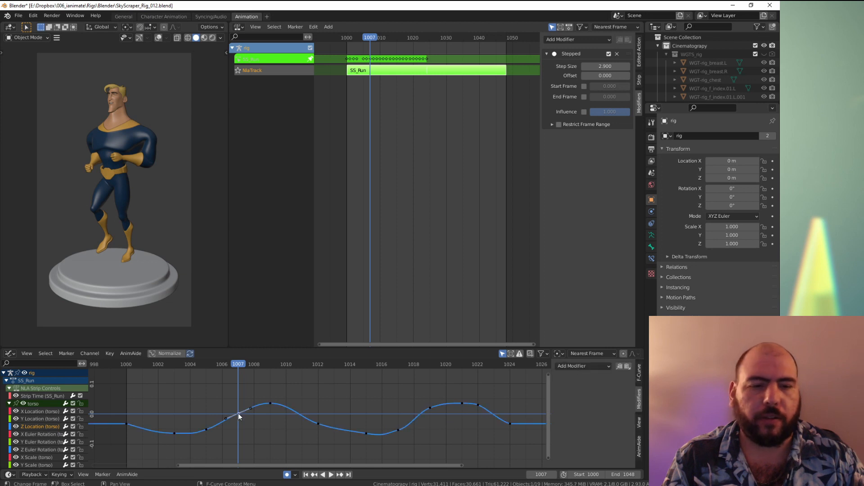
pyautogui.click(584, 365)
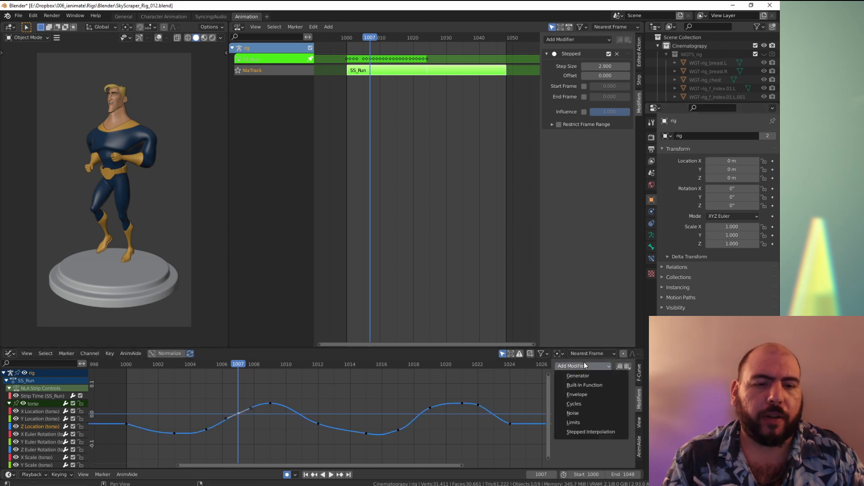
pyautogui.click(582, 432)
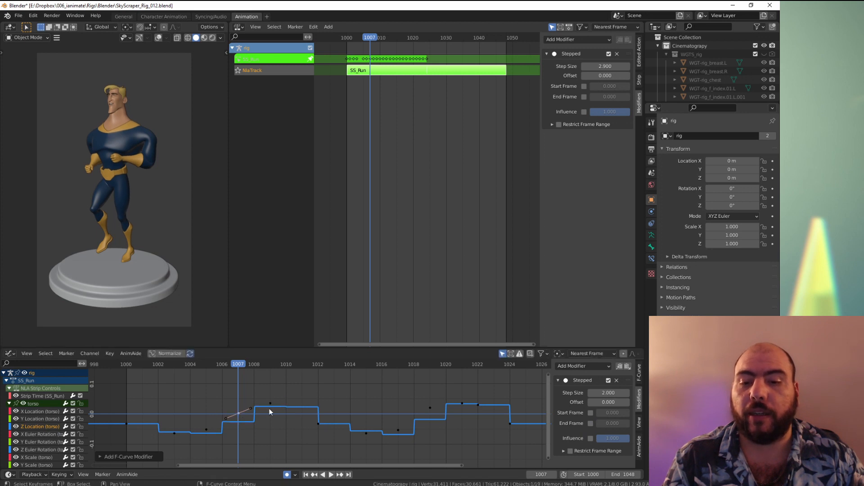
pyautogui.click(617, 381)
pyautogui.press('space')
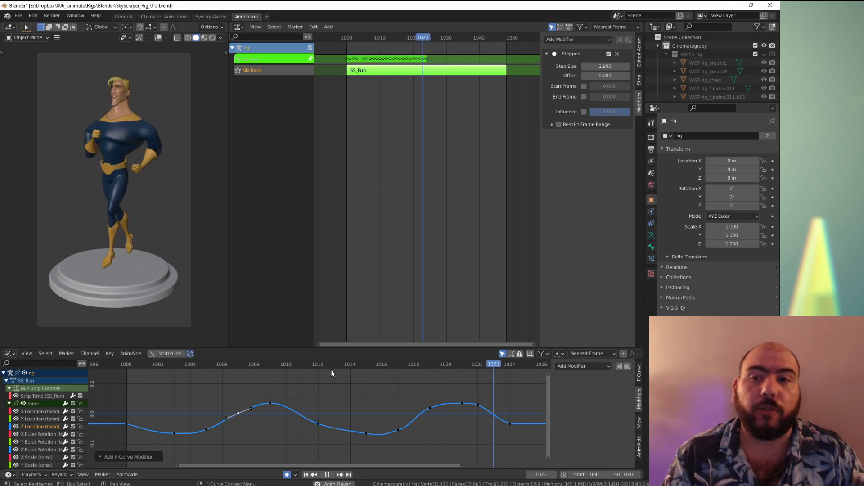
pyautogui.press('space')
# Step: Return the rig to Pose Mode, select the root control, and display its action in the Action Editor
pyautogui.moveTo(132, 259)
pyautogui.mouseDown(button='middle')
pyautogui.moveTo(115, 258)
pyautogui.moveTo(150, 242)
pyautogui.moveTo(139, 246)
pyautogui.mouseUp(button='middle')
pyautogui.scroll(-3, 114, 258)
pyautogui.scroll(2, 115, 258)
pyautogui.hotkey('alt', 'shift', 'z')
pyautogui.hotkey('alt', 'shift', 'z')
pyautogui.hotkey('ctrl', 'Tab')
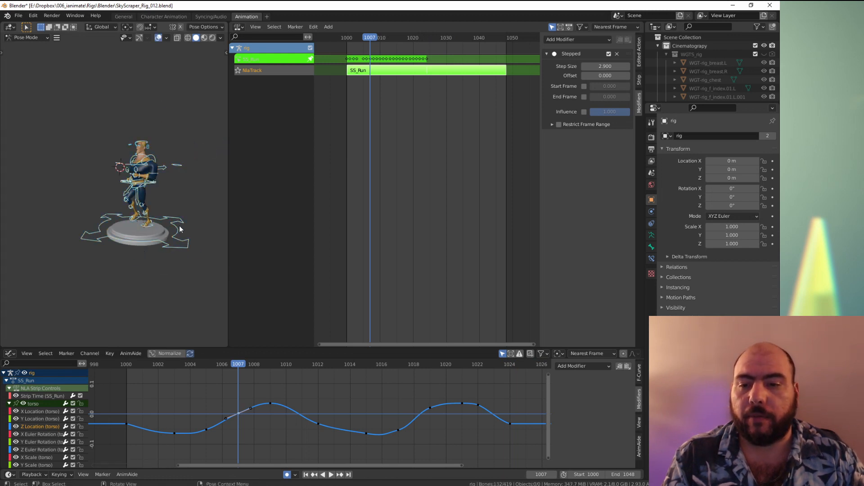
pyautogui.click(180, 229)
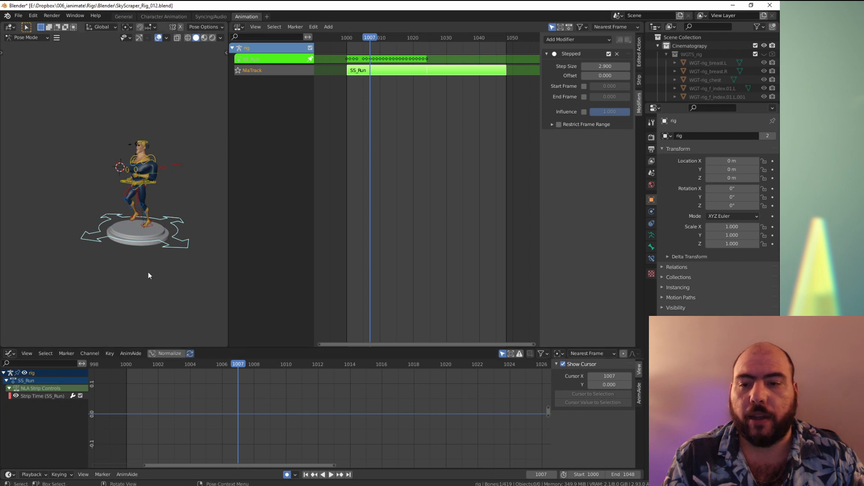
pyautogui.hotkey('ctrl', 'Tab')
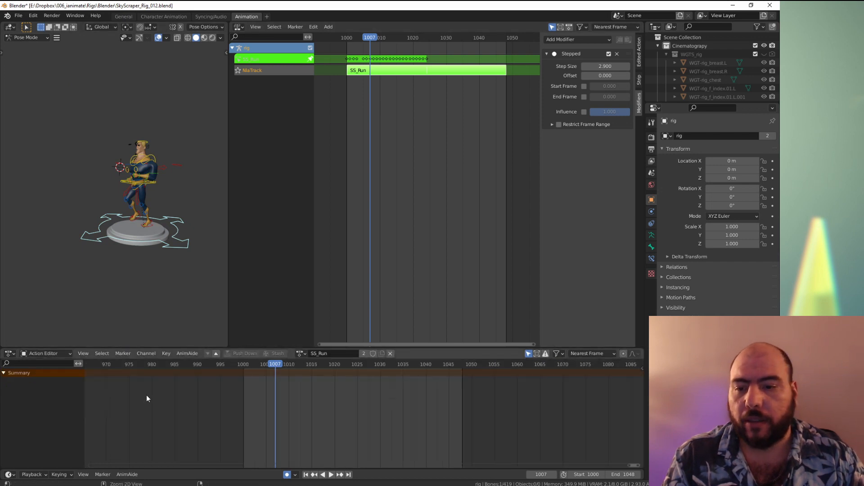
# Step: Keyframe the root control at frame 1000, move it forward along Y at frame 1047, and keyframe it there
pyautogui.click(245, 365)
pyautogui.press('i')
pyautogui.click(458, 365)
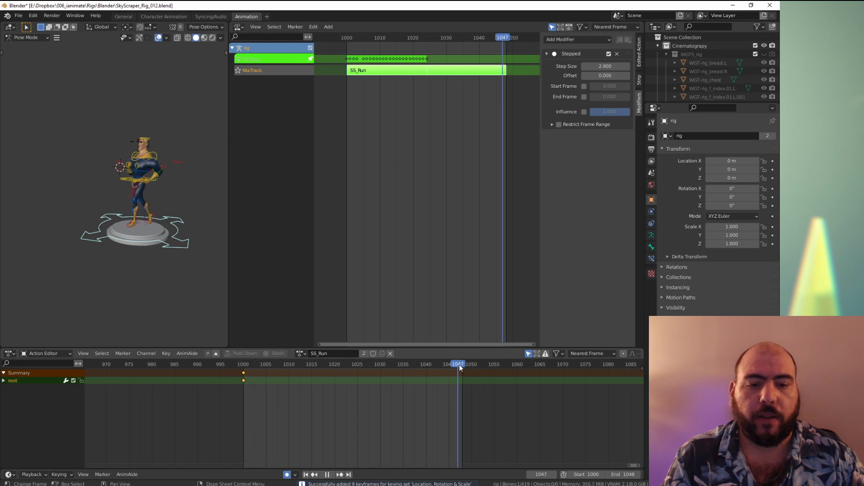
pyautogui.press('g')
pyautogui.press('y')
pyautogui.click(62, 239)
pyautogui.press('i')
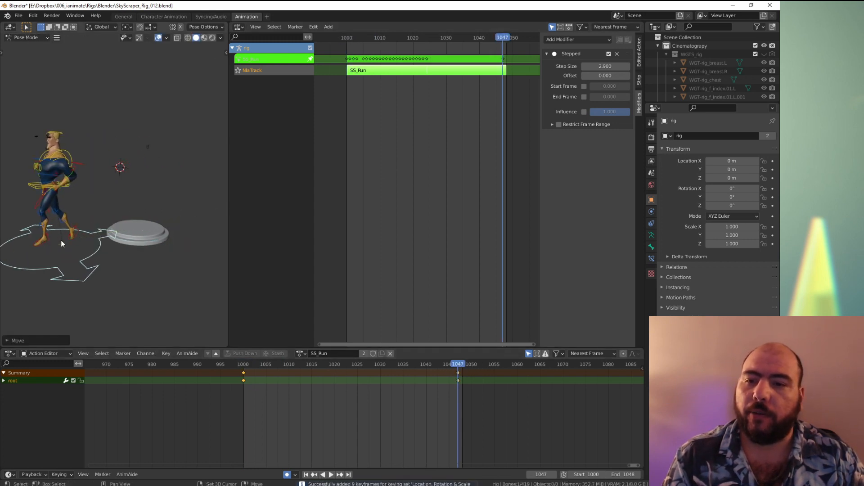
# Step: Change the interpolation of the root control's keyframes and play back the forward run
pyautogui.press('t')
pyautogui.click(269, 431)
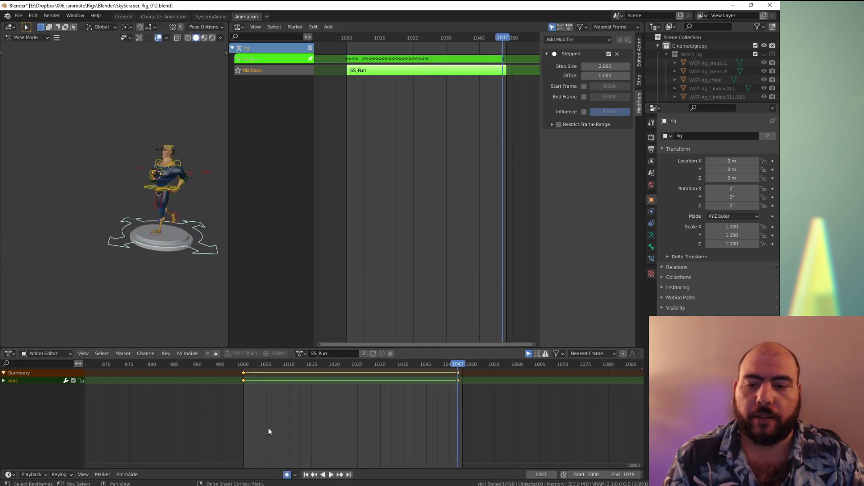
pyautogui.press('space')
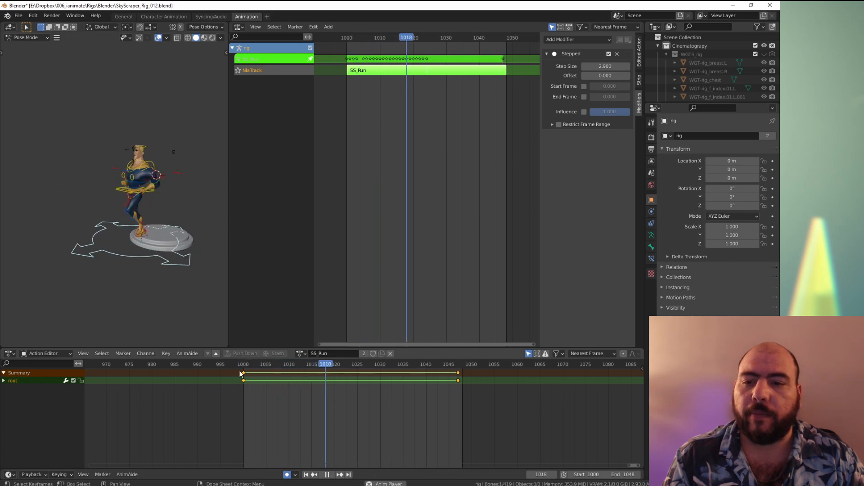
pyautogui.press('space')
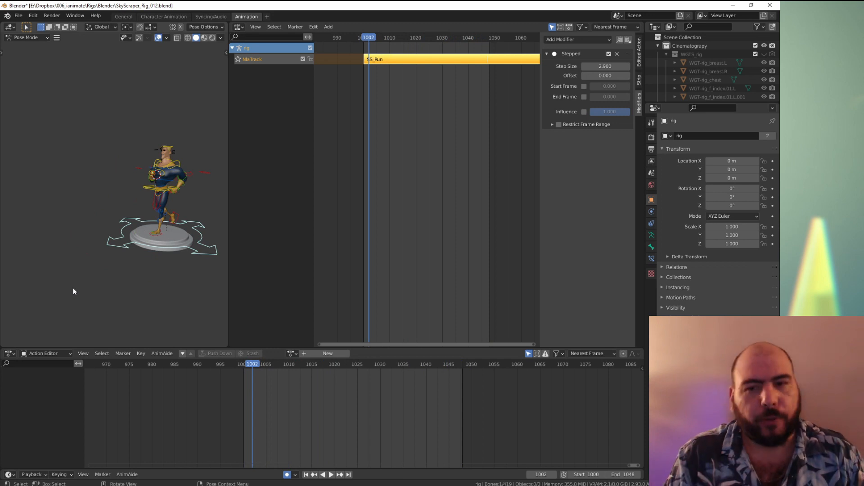
# Step: Play back the SS_Run strip outside tweak mode and annotate the viewport with lines around the cycle sketch
pyautogui.press('space')
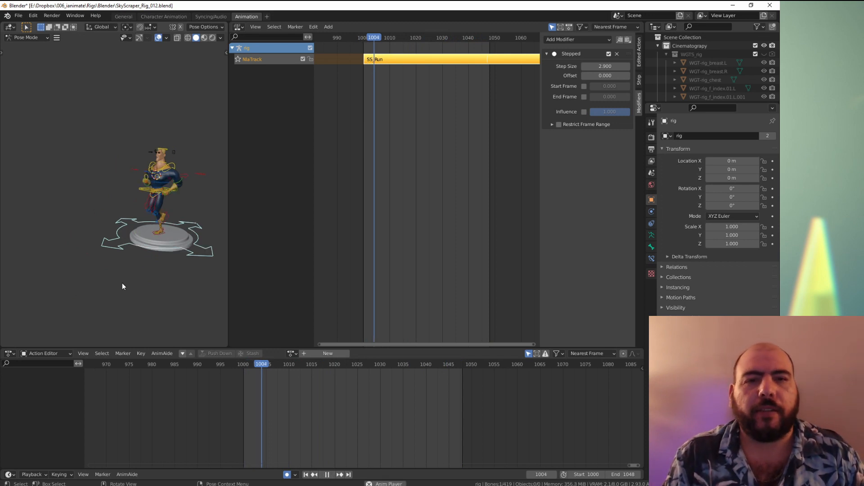
pyautogui.press('space')
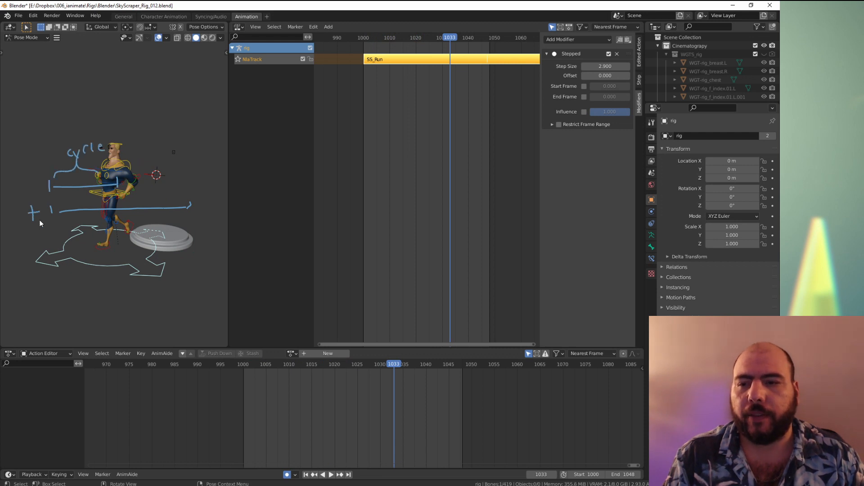
pyautogui.moveTo(40, 218); pyautogui.dragTo(62, 241)
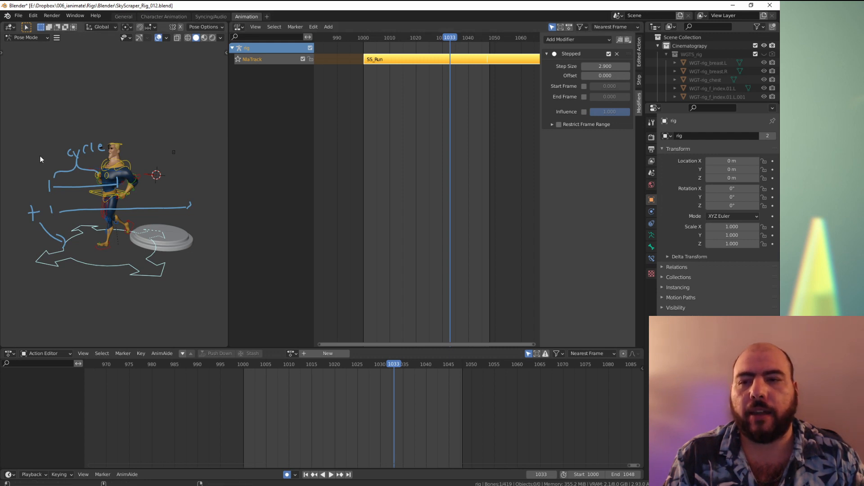
pyautogui.moveTo(43, 156); pyautogui.dragTo(68, 138)
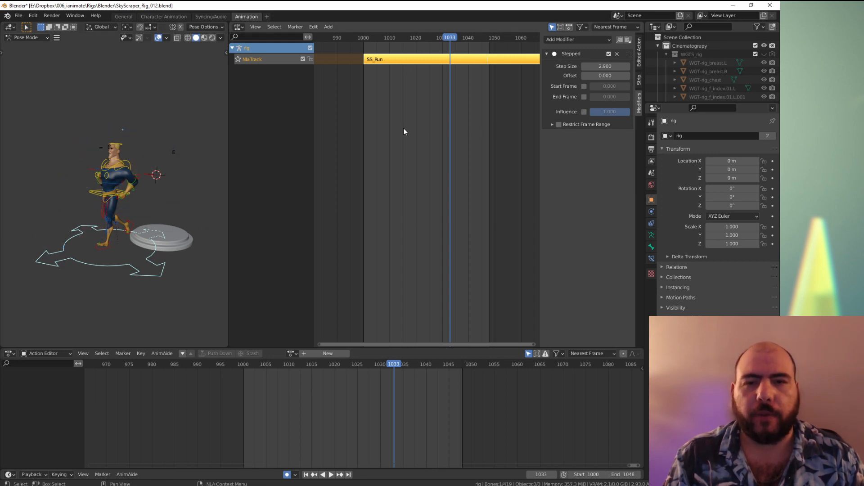
# Step: Delete the root control's keyframes from the SS_Run action in tweak mode, and leave tweak mode
pyautogui.press('Tab')
pyautogui.moveTo(198, 417); pyautogui.dragTo(526, 365)
pyautogui.click(244, 365)
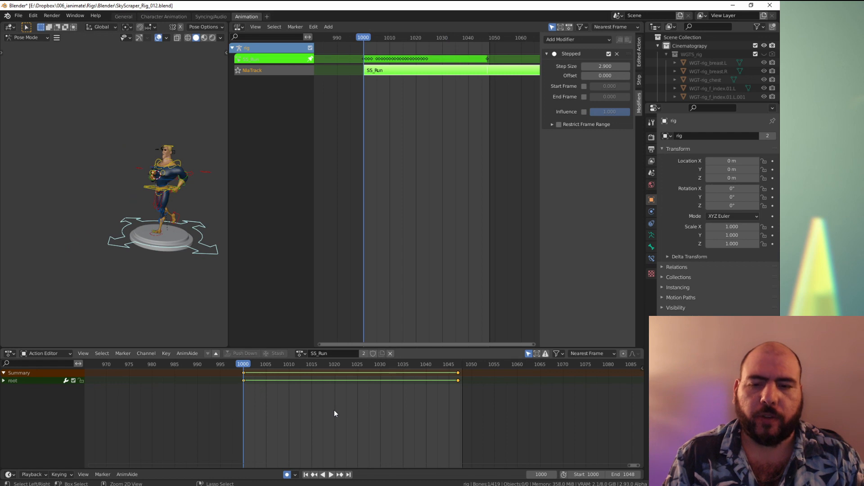
pyautogui.press('x')
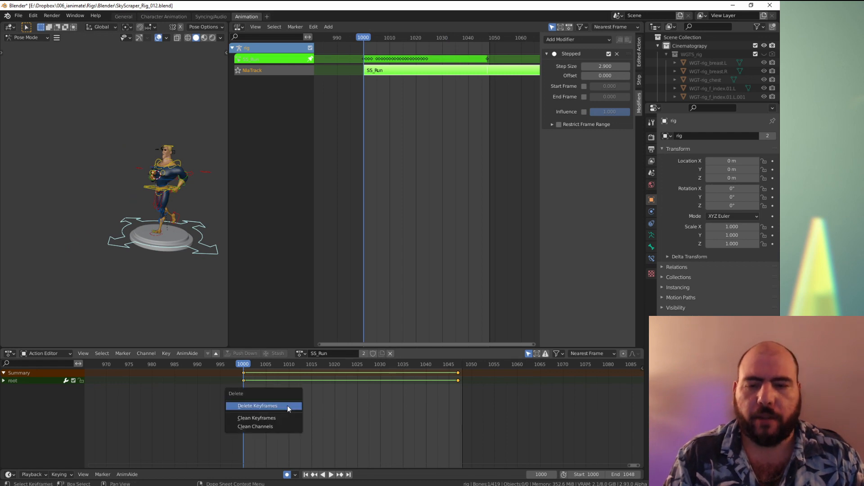
pyautogui.click(287, 406)
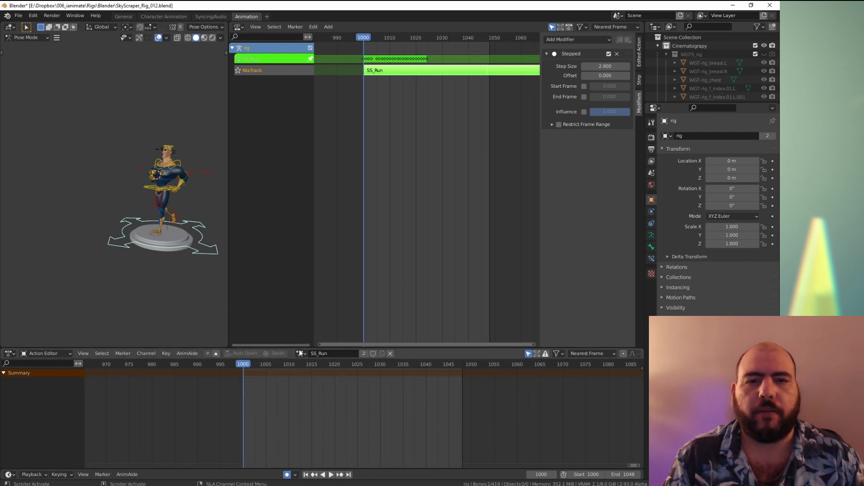
pyautogui.press('Tab')
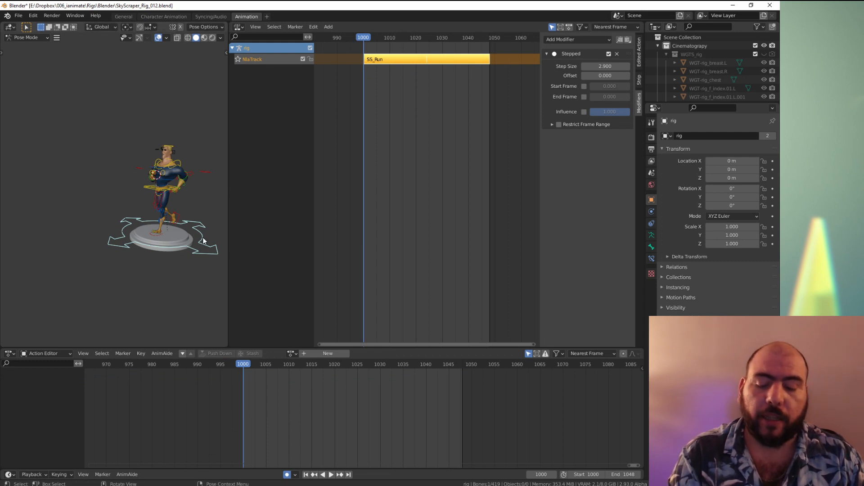
# Step: Keyframe the root control at frame 1000 in a new action above the strip, duplicate the keys 47 frames ahead, and start playback
pyautogui.press('i')
pyautogui.click(243, 372)
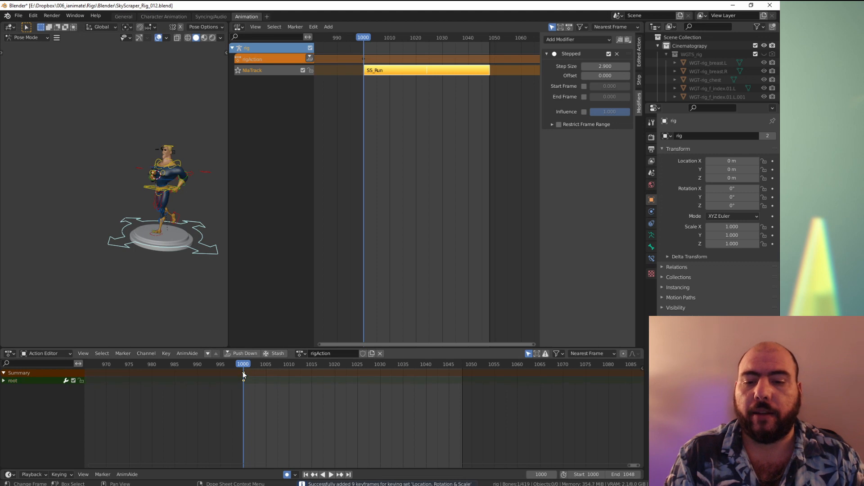
pyautogui.hotkey('shift', 'd')
pyautogui.write('47')
pyautogui.press('Return')
pyautogui.press('space')
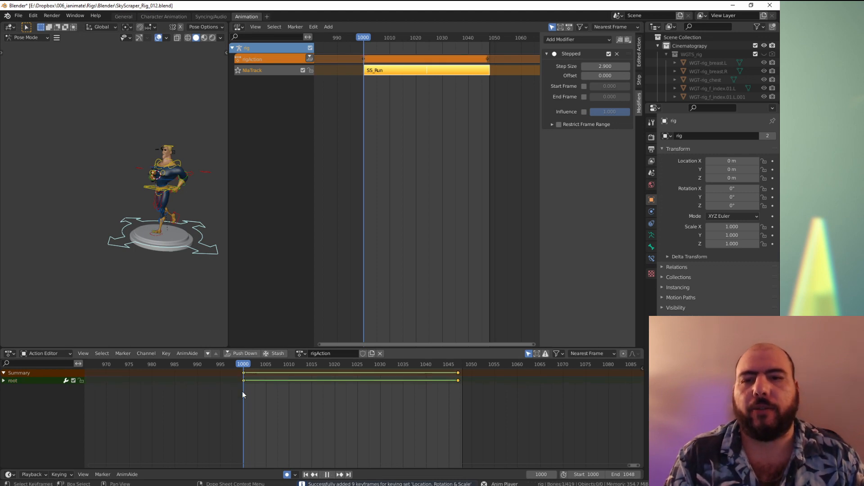